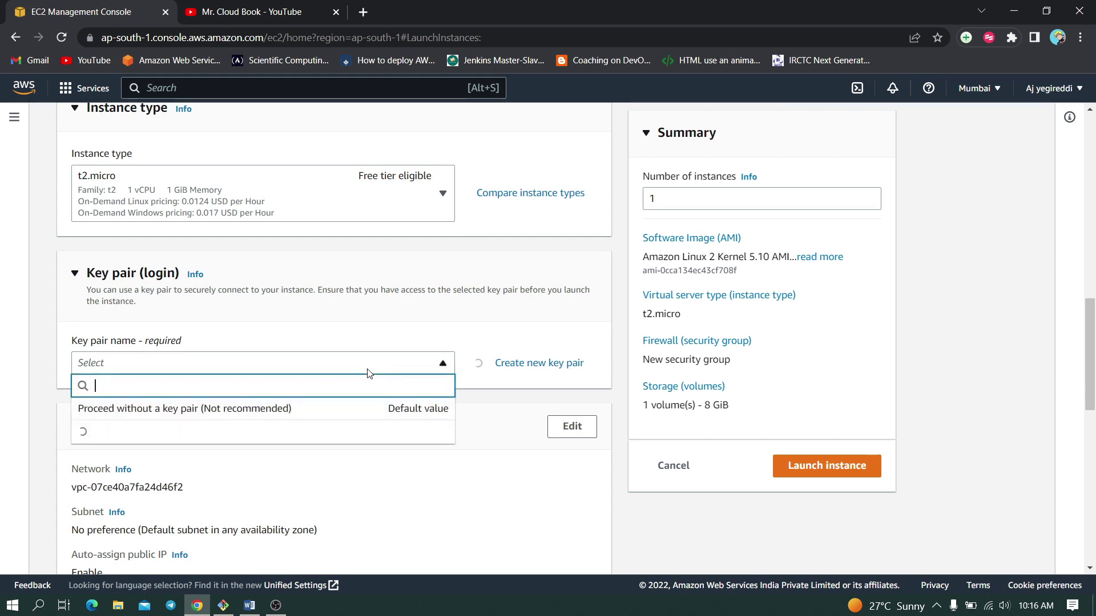
Select the mumbai key pair and set the instance's subnet to the one in availability zone ap-south-1a
left_click(313, 437)
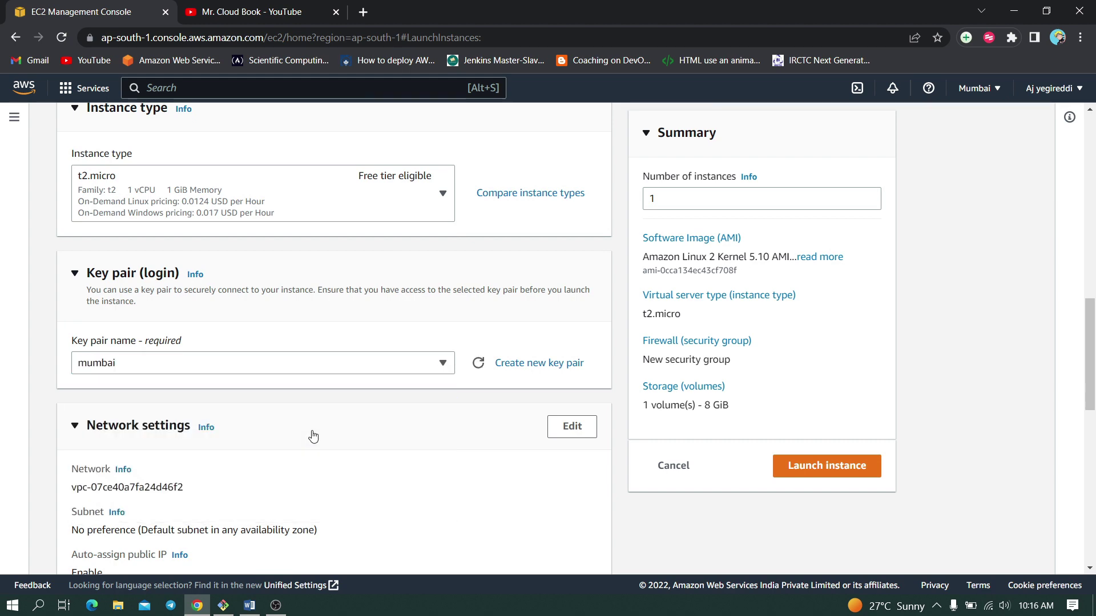
scroll(311, 436, "down", 2)
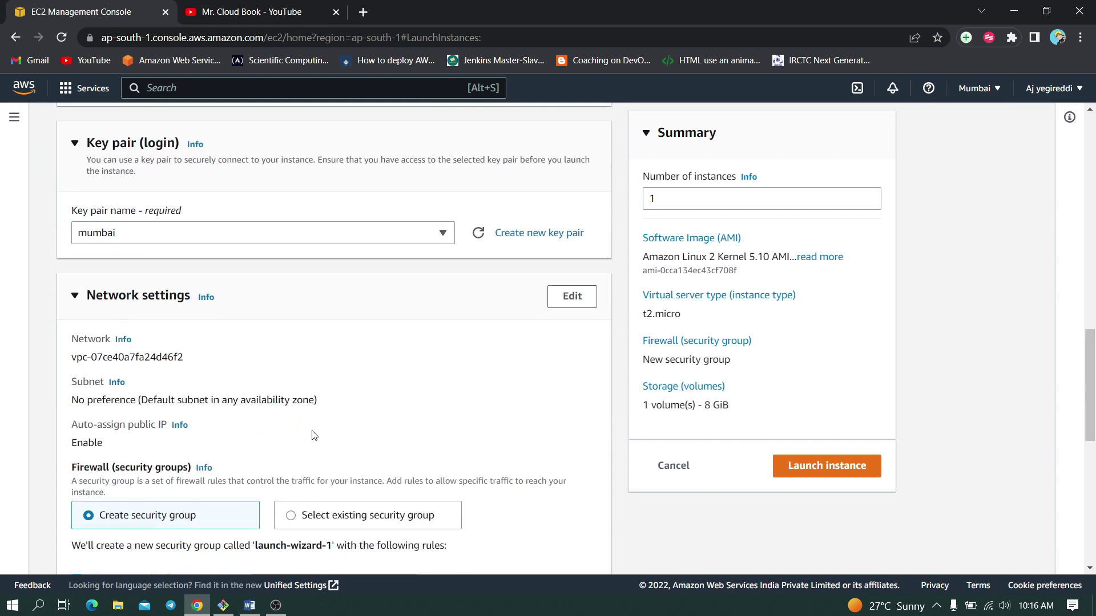
left_click(574, 298)
scroll(444, 383, "down", 1)
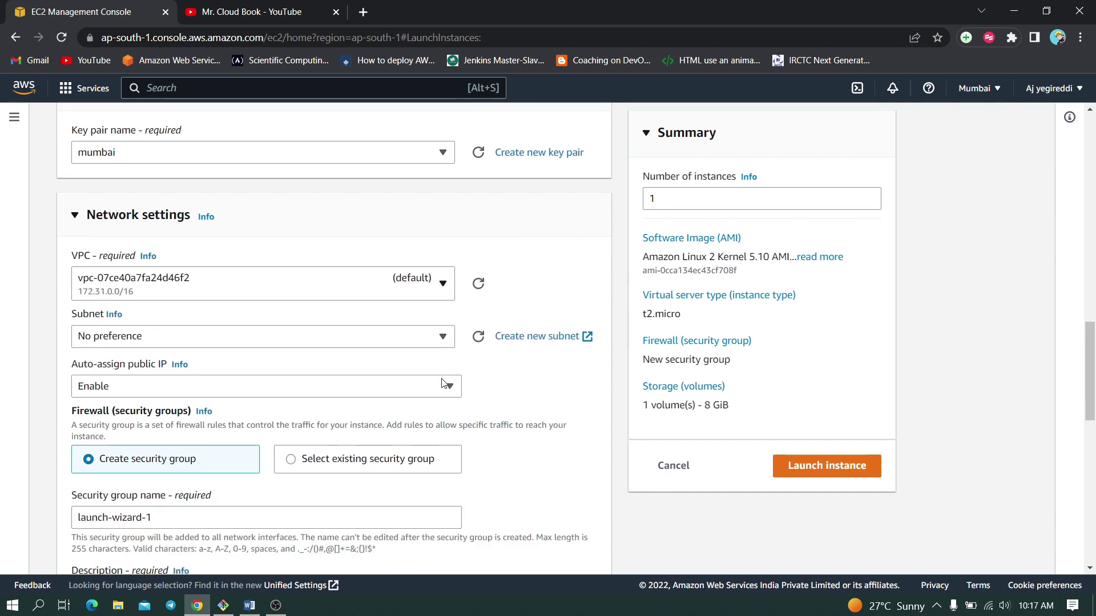
left_click(407, 331)
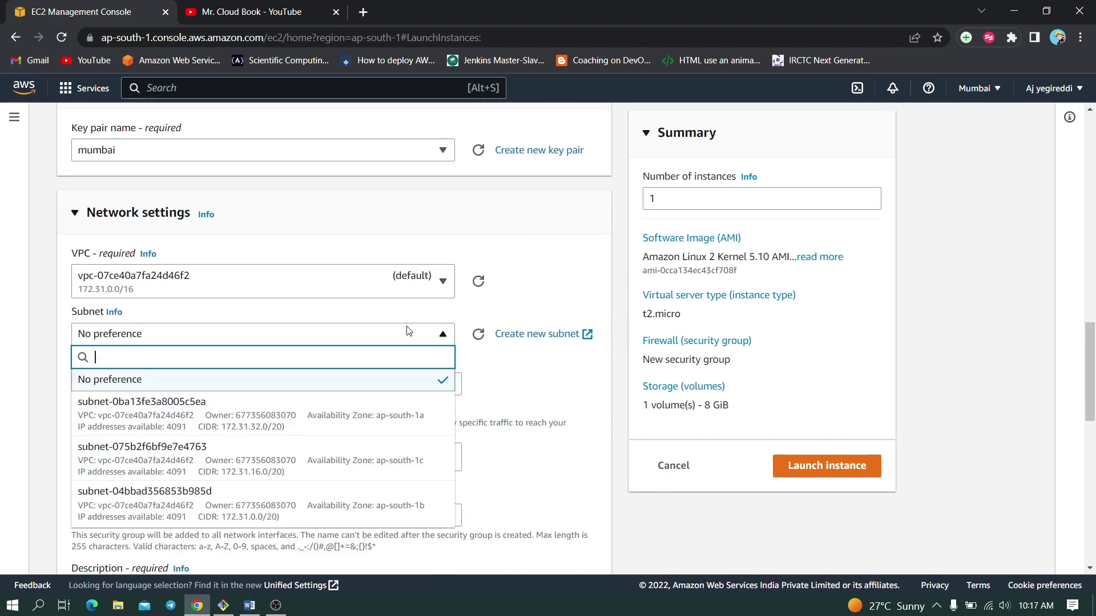
left_click(382, 423)
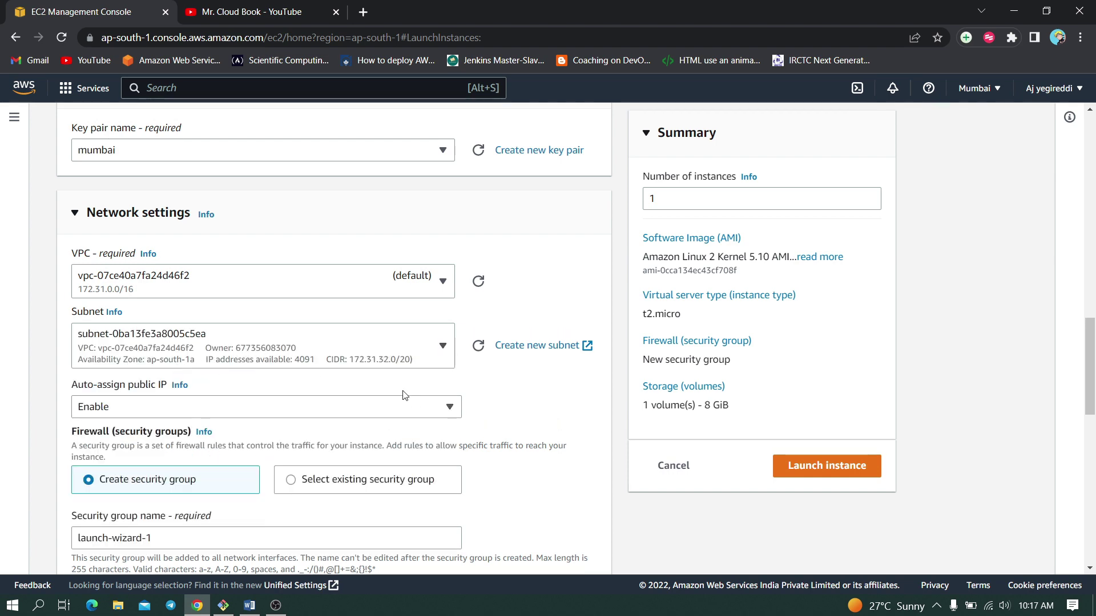
Assign the existing default security group to the instance and launch it
scroll(415, 397, "down", 2)
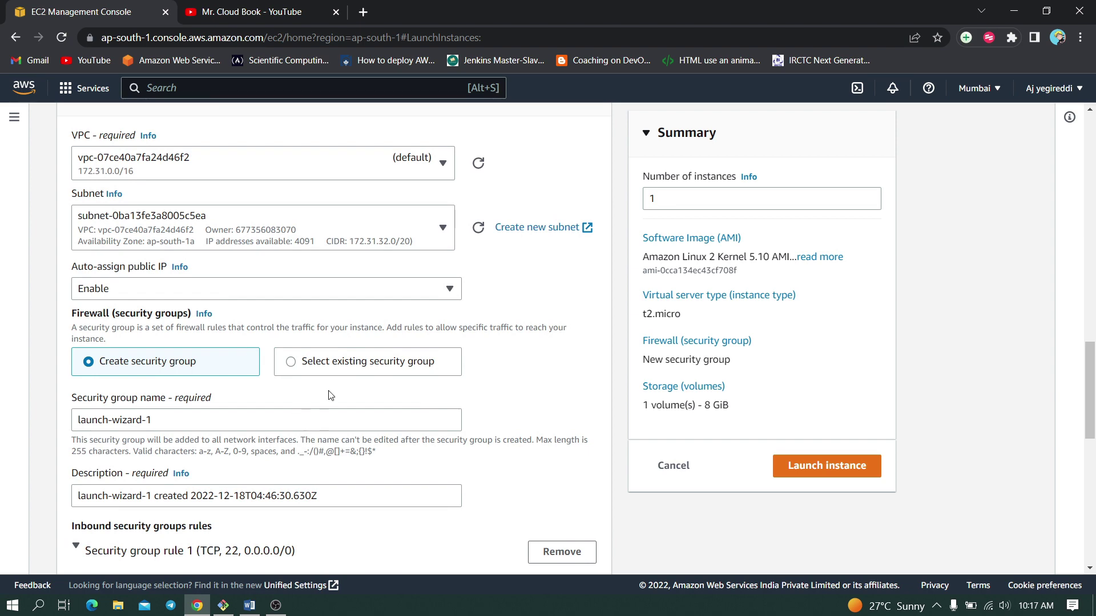
scroll(330, 395, "down", 2)
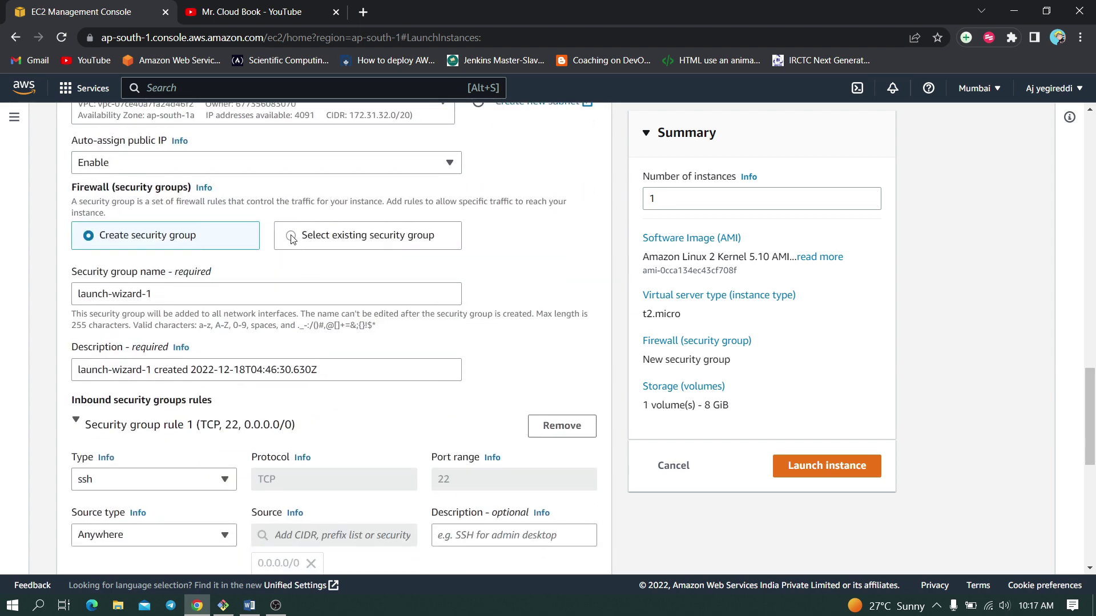
left_click(291, 236)
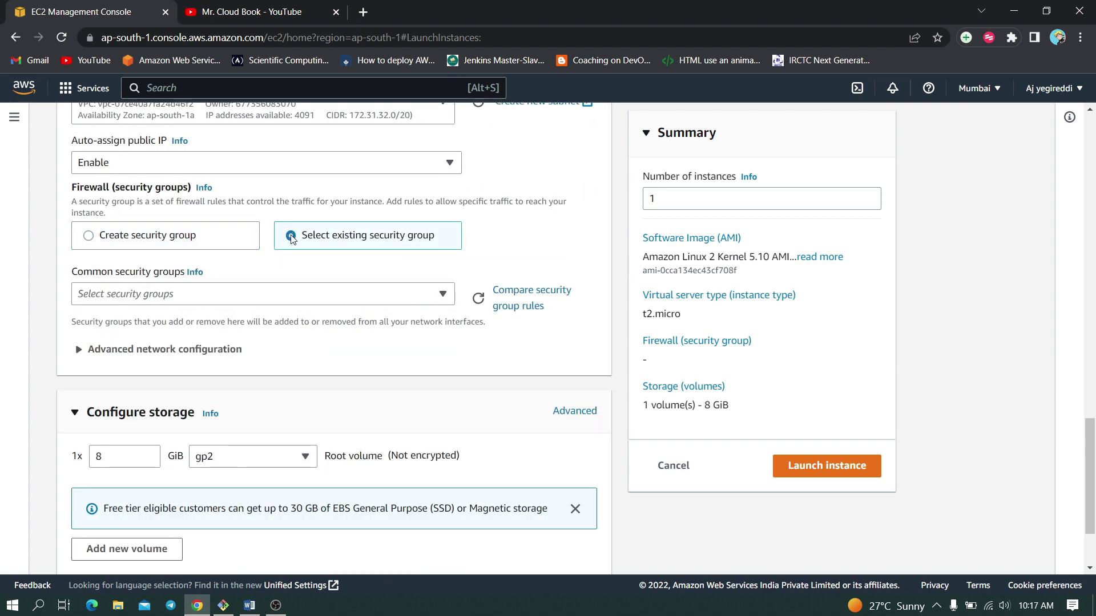
left_click(359, 294)
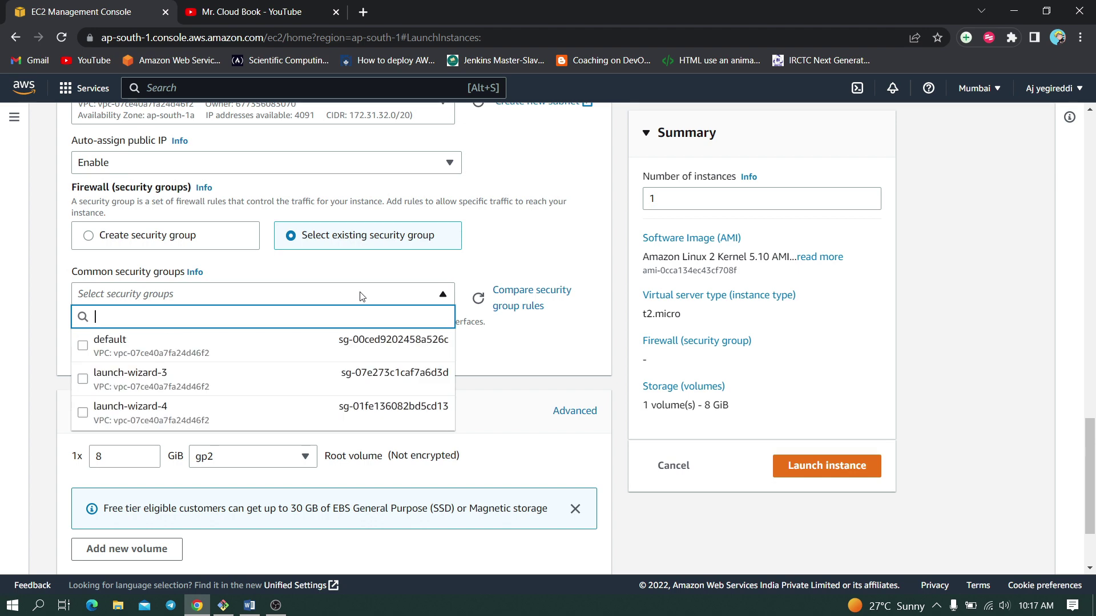
left_click(302, 358)
scroll(428, 339, "down", 3)
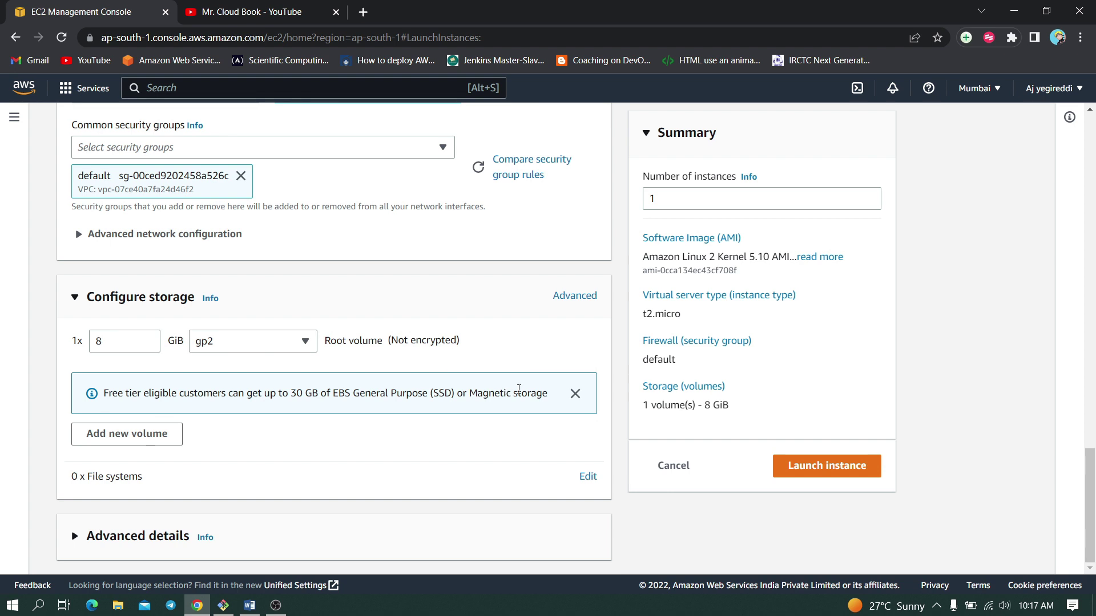
left_click(820, 474)
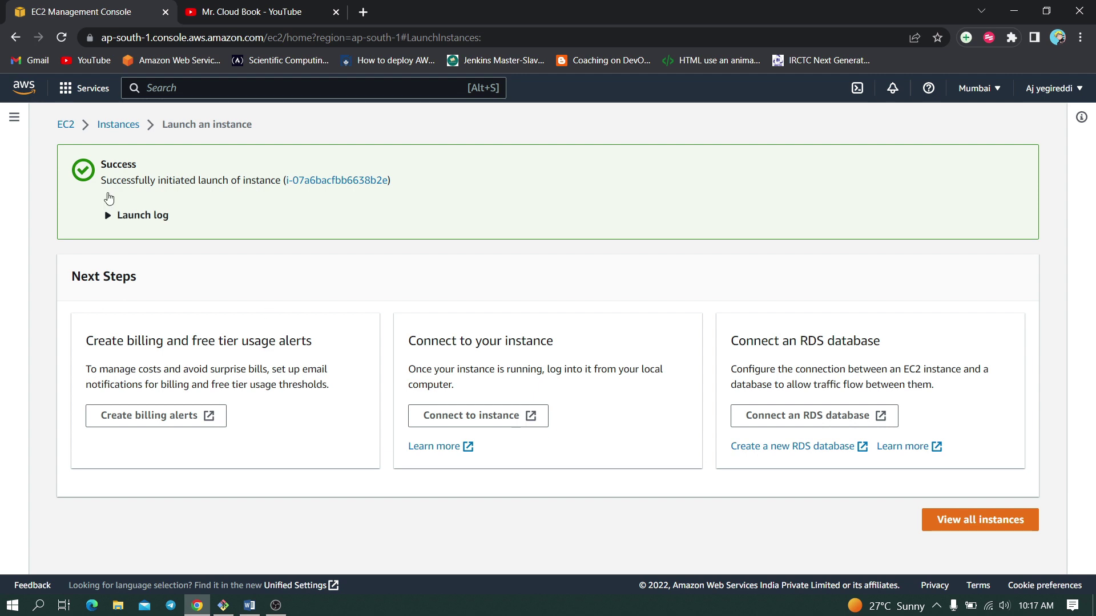
Open the connection details of the Mount instance from the instances list and copy its example SSH command
left_click(108, 126)
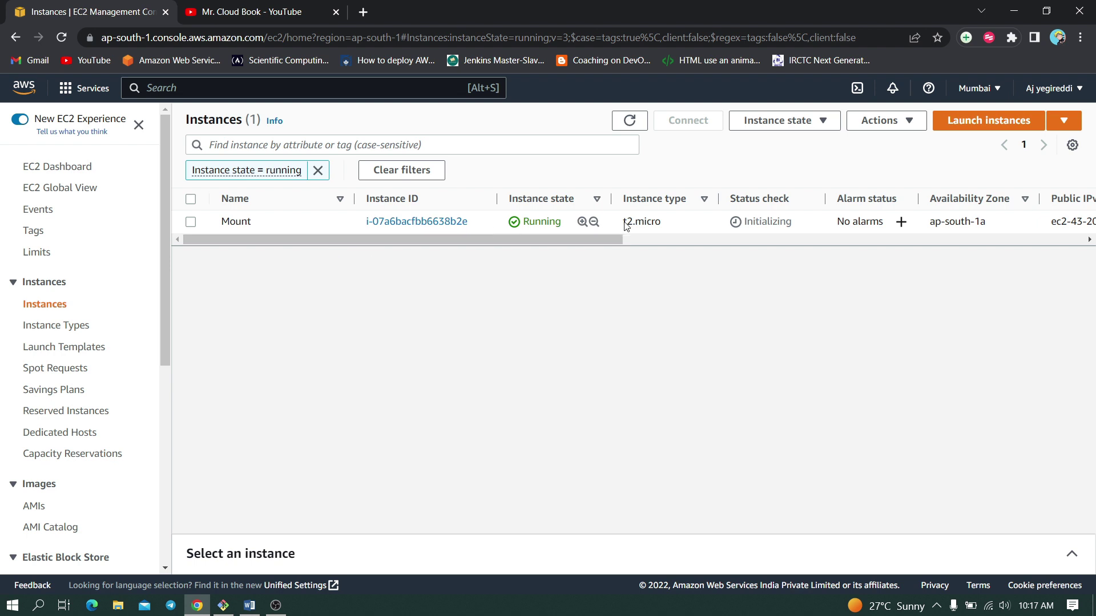
left_click(191, 222)
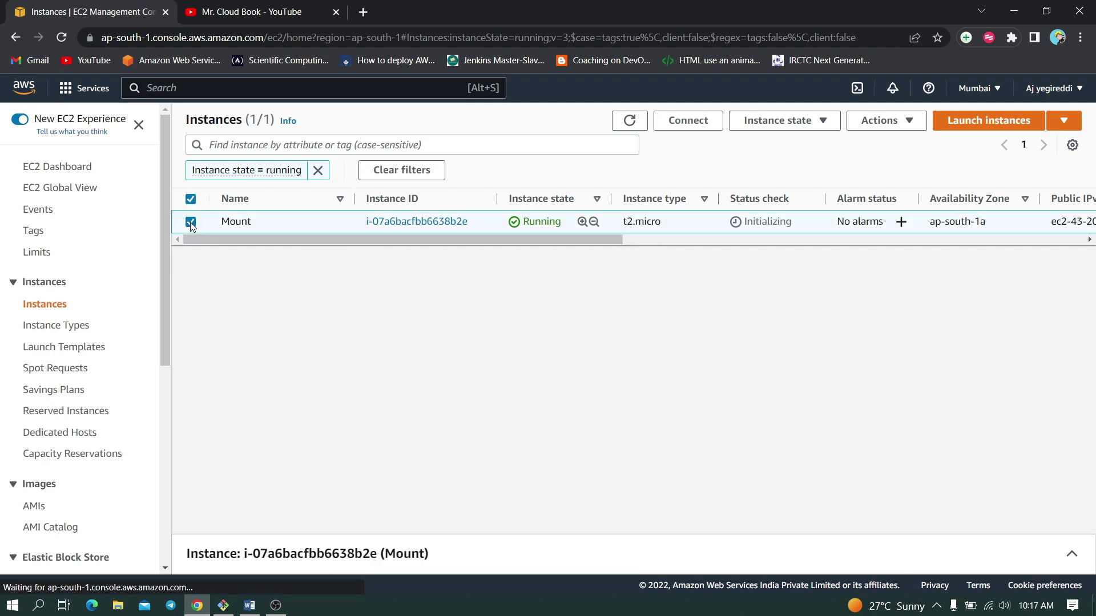
left_click(683, 122)
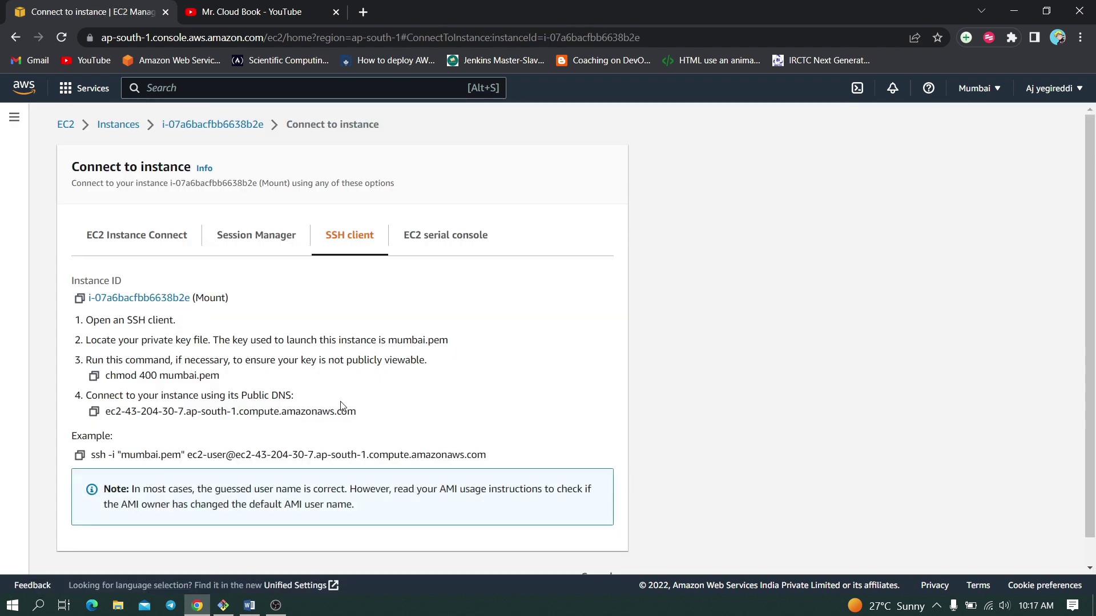
left_click(81, 456)
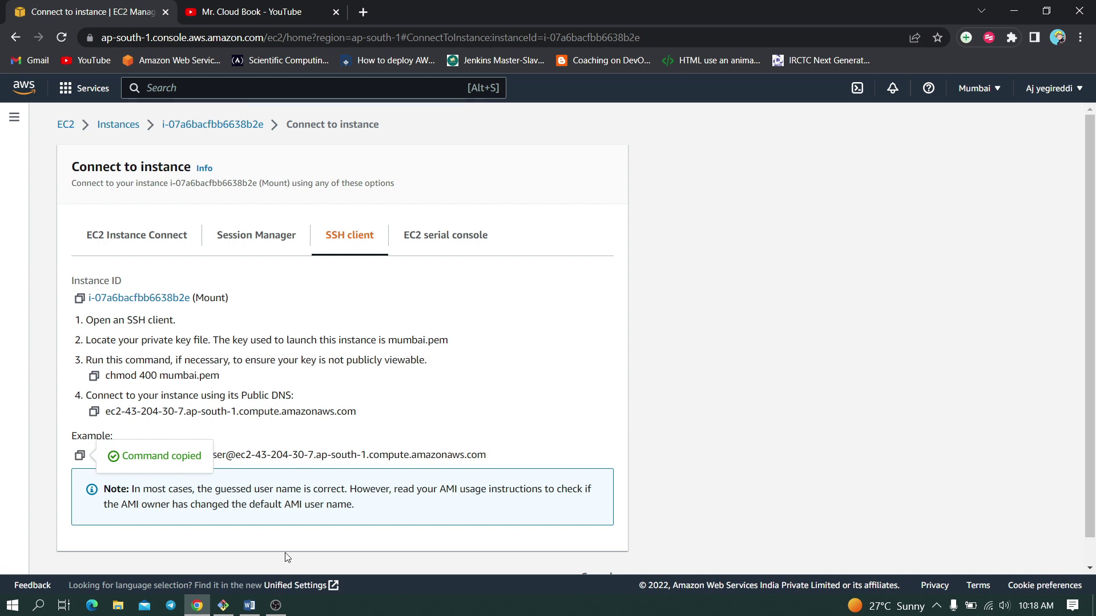
Switch to the Git Bash terminal, run the copied ssh command using mumbai.pem, and accept the host key with yes
left_click(226, 603)
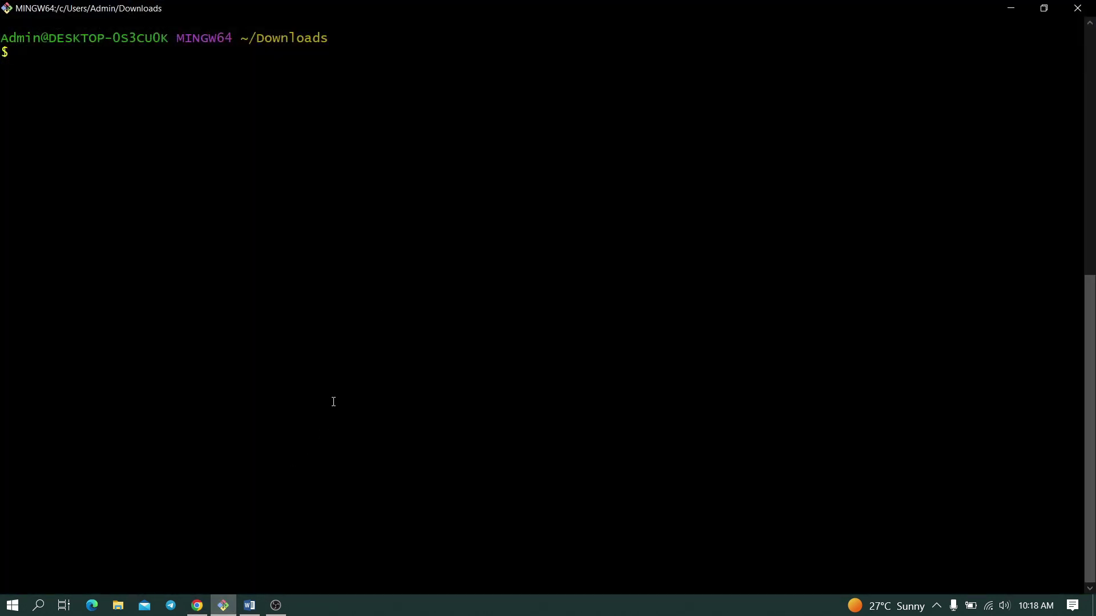
key("shift+Insert")
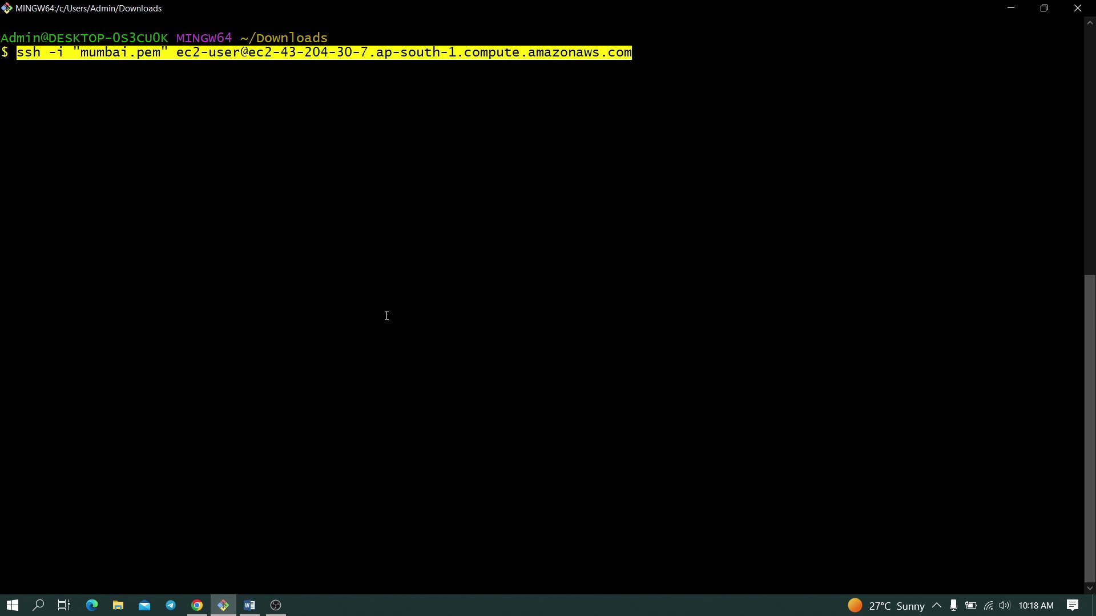
key("Return")
type("yes")
key("Return")
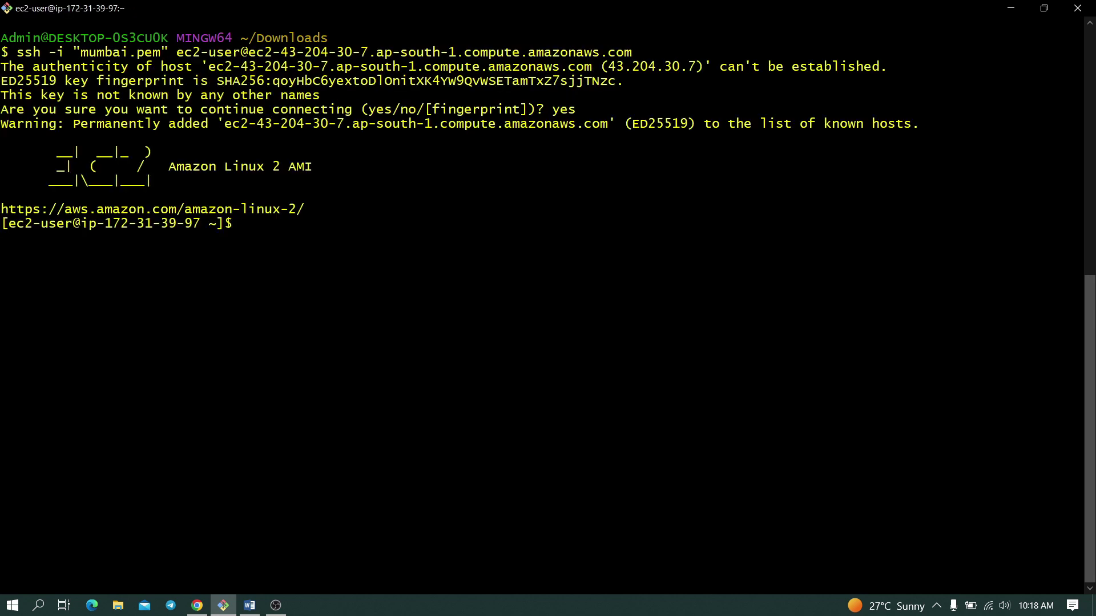
Clear the terminal, check the file system usage with df -h, and list the block devices with lsblk
key("ctrl+l")
type("df")
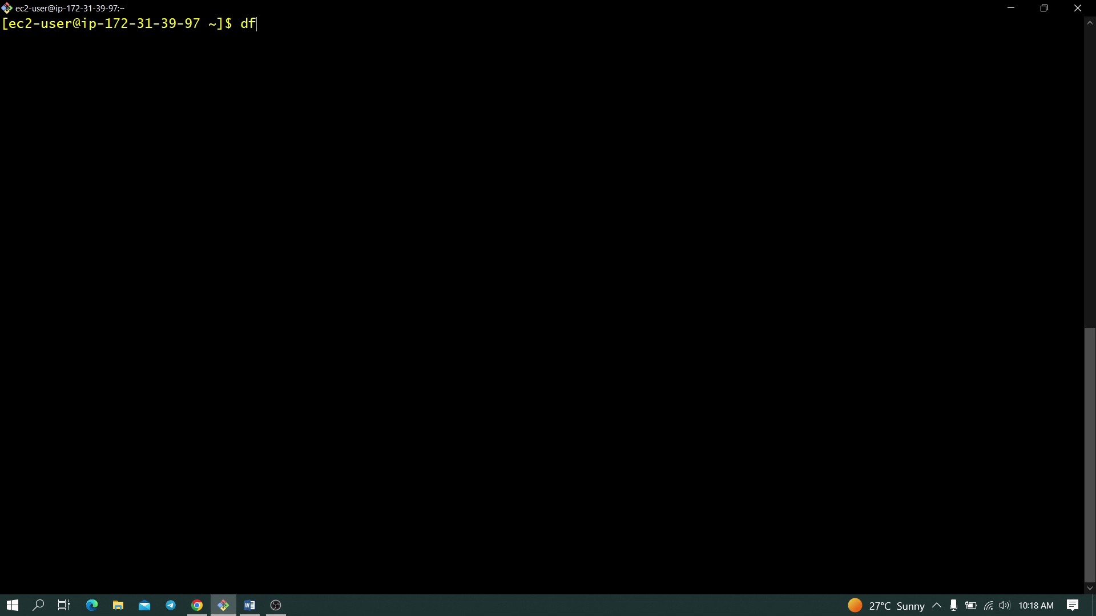
type(" -h")
key("Return")
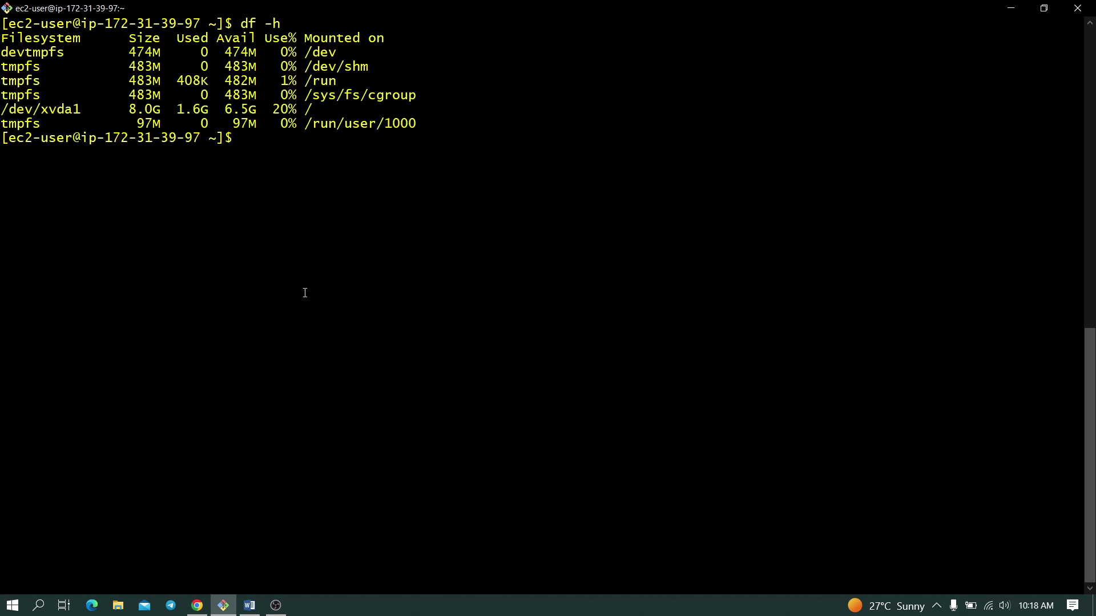
left_click_drag(5, 108, 310, 114)
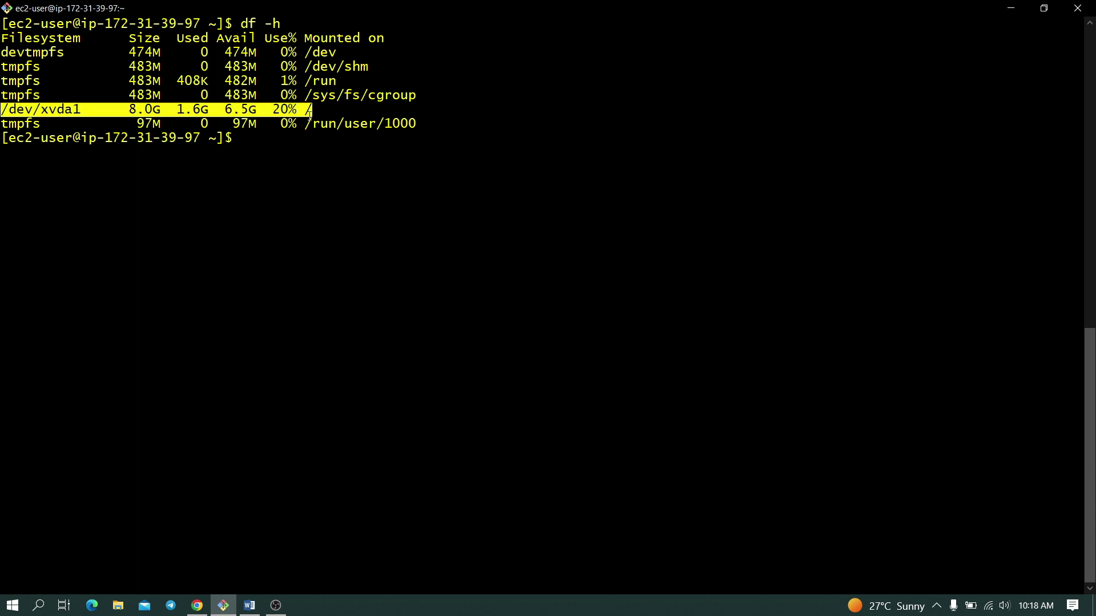
left_click(305, 149)
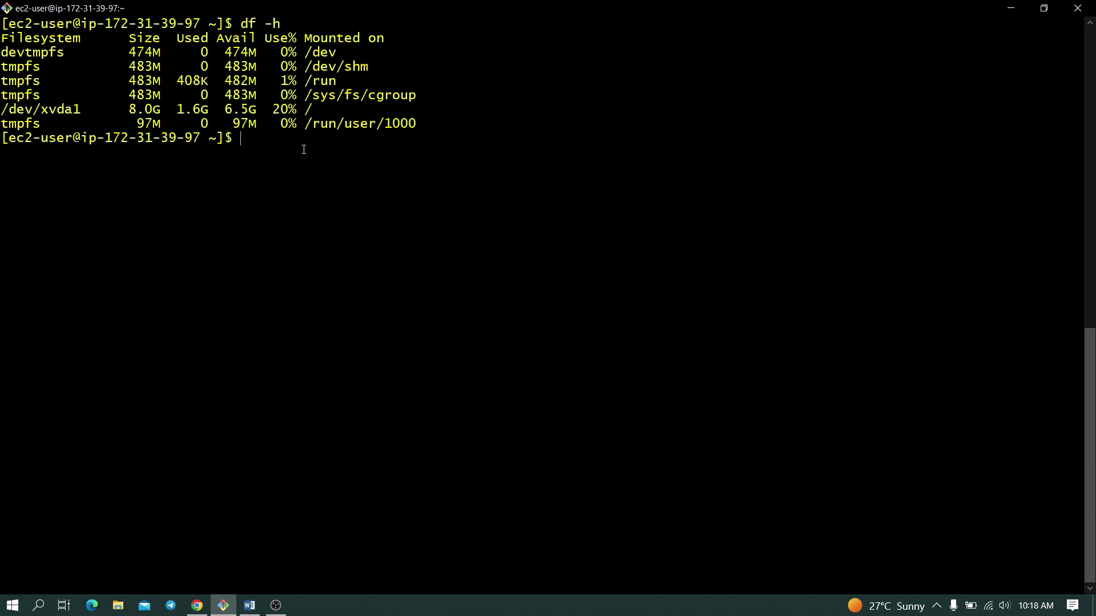
type("lsblk")
key("Return")
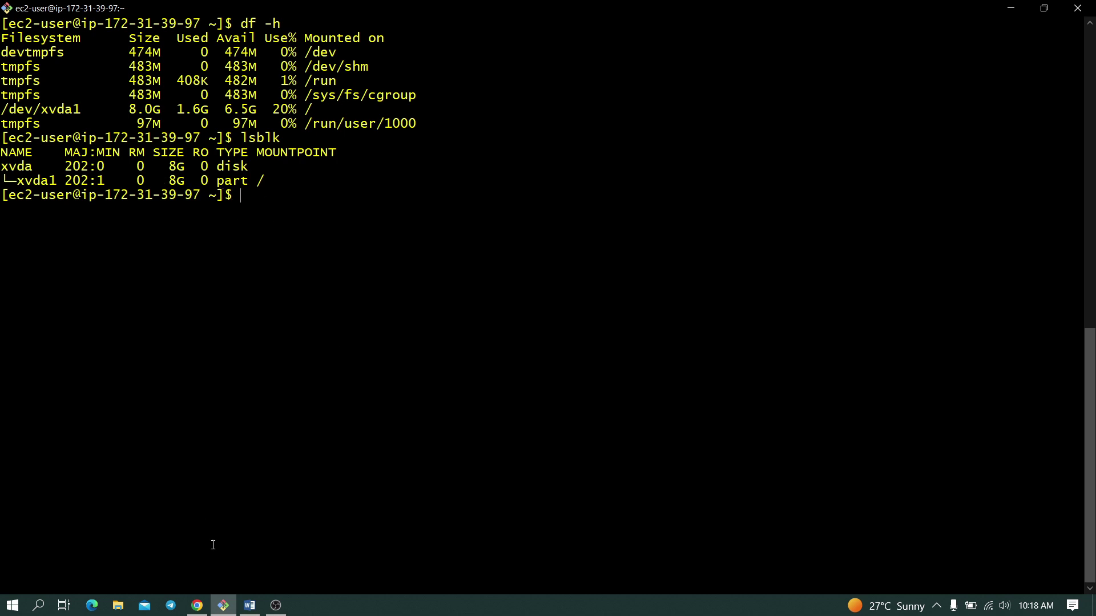
Switch to the EC2 console in Chrome, go to the Elastic Block Store volumes, and start creating a new volume
left_click(197, 605)
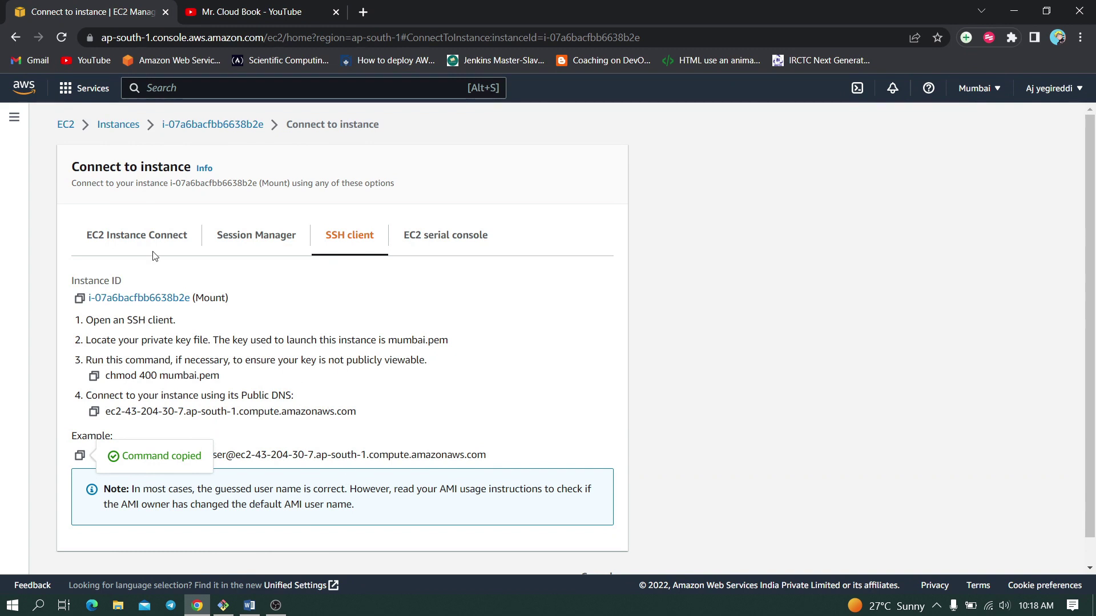
left_click(111, 124)
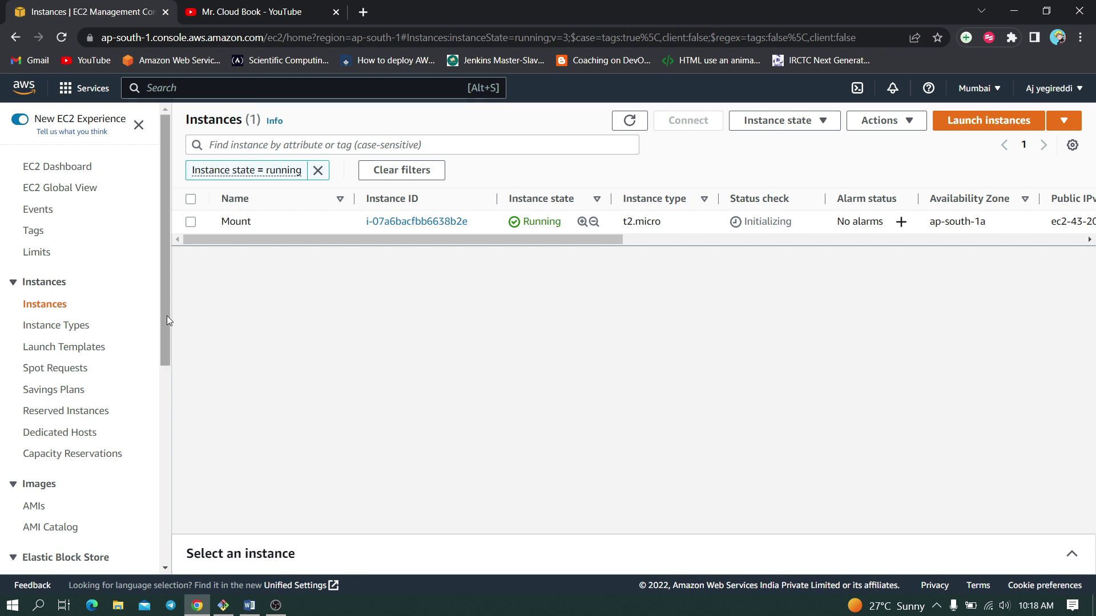
left_click_drag(163, 317, 163, 416)
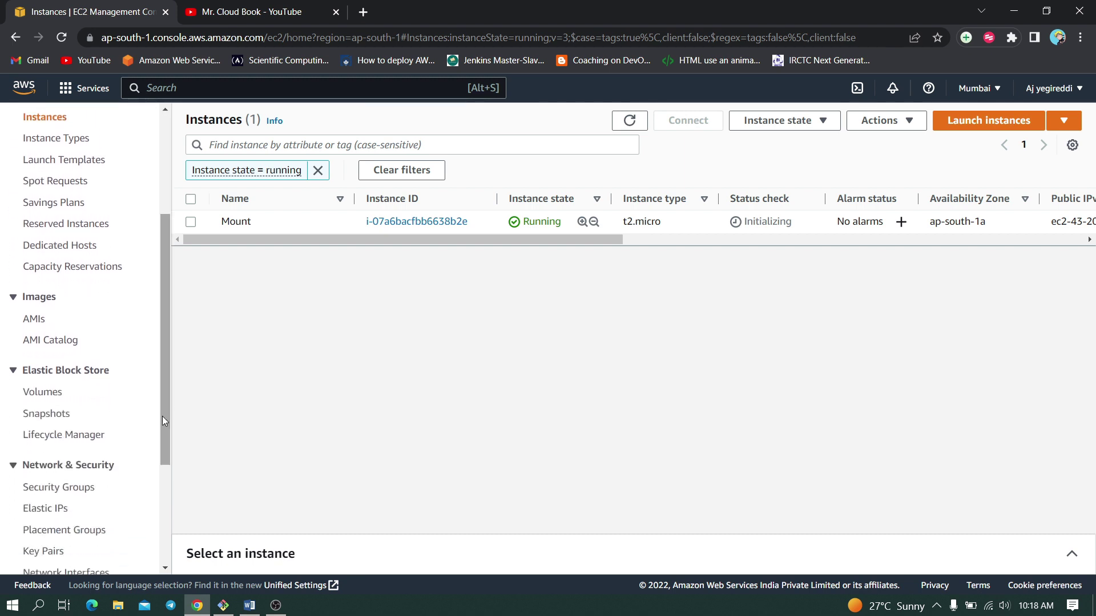
left_click(40, 392)
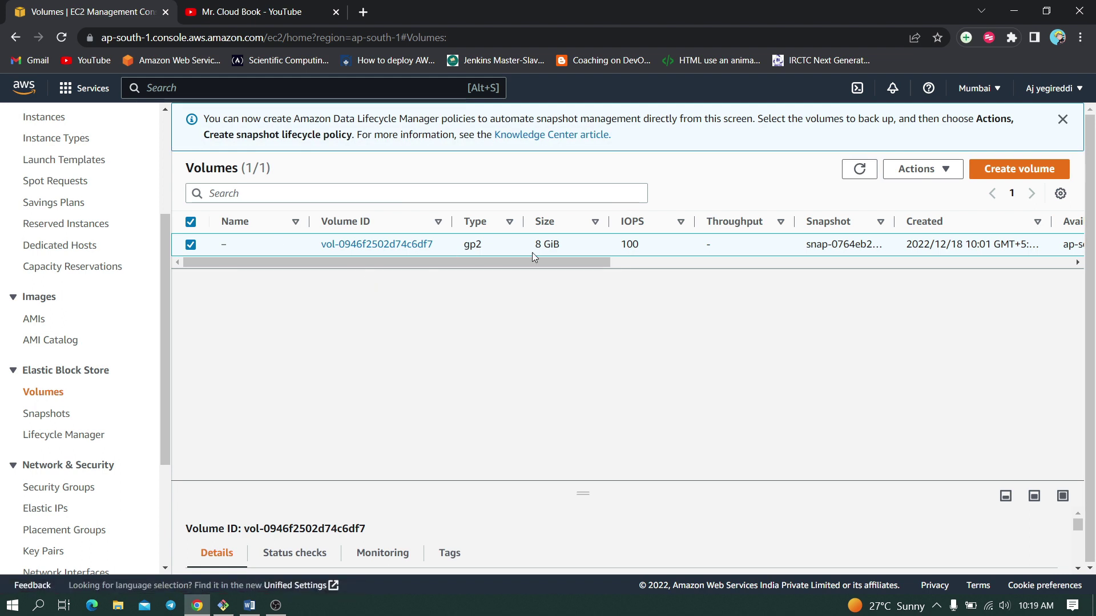
left_click(192, 245)
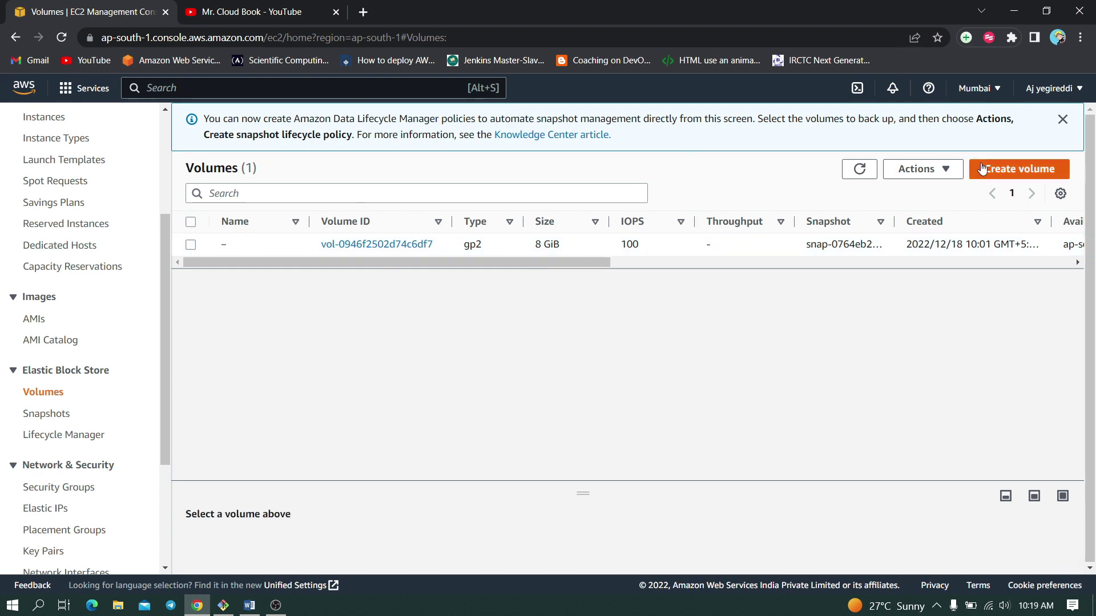
left_click(1012, 168)
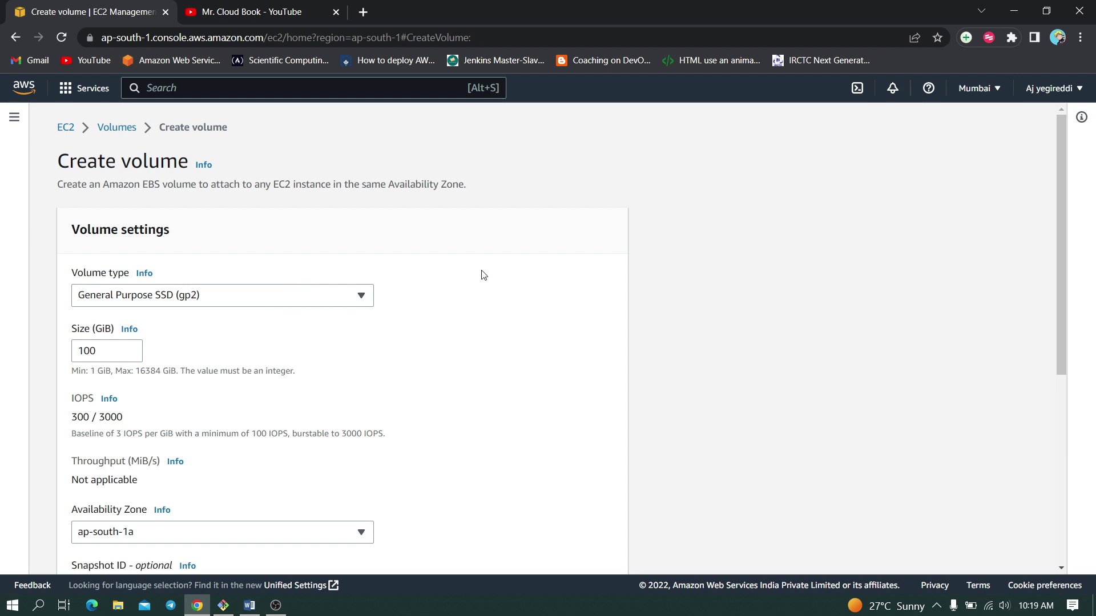
Set the size of the new volume to 20 GiB
left_click(126, 297)
left_click(126, 296)
left_click(114, 349)
key("BackSpace")
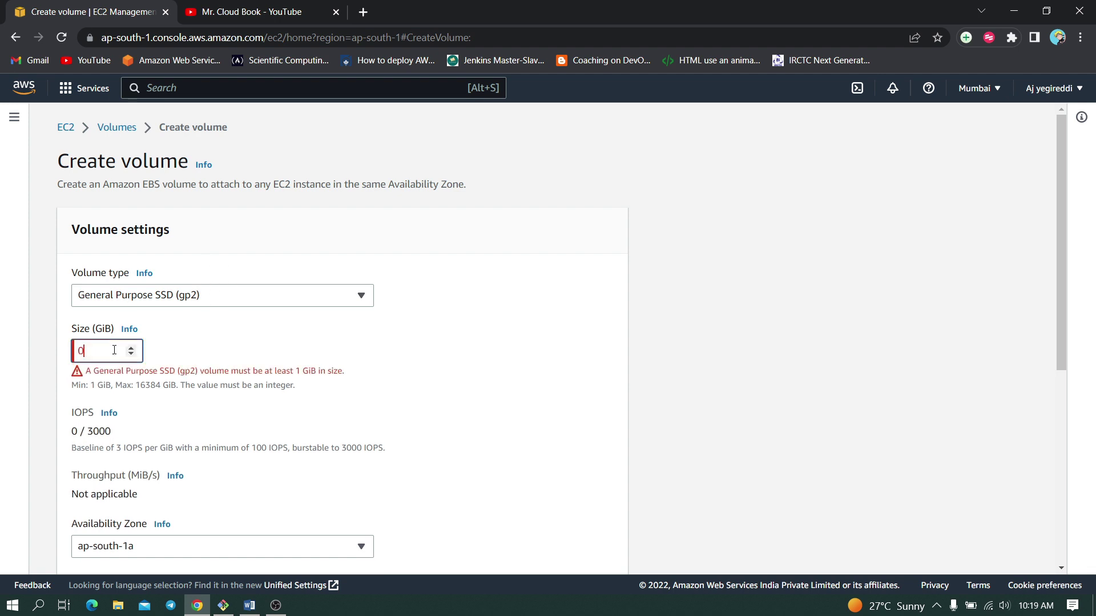
type("2")
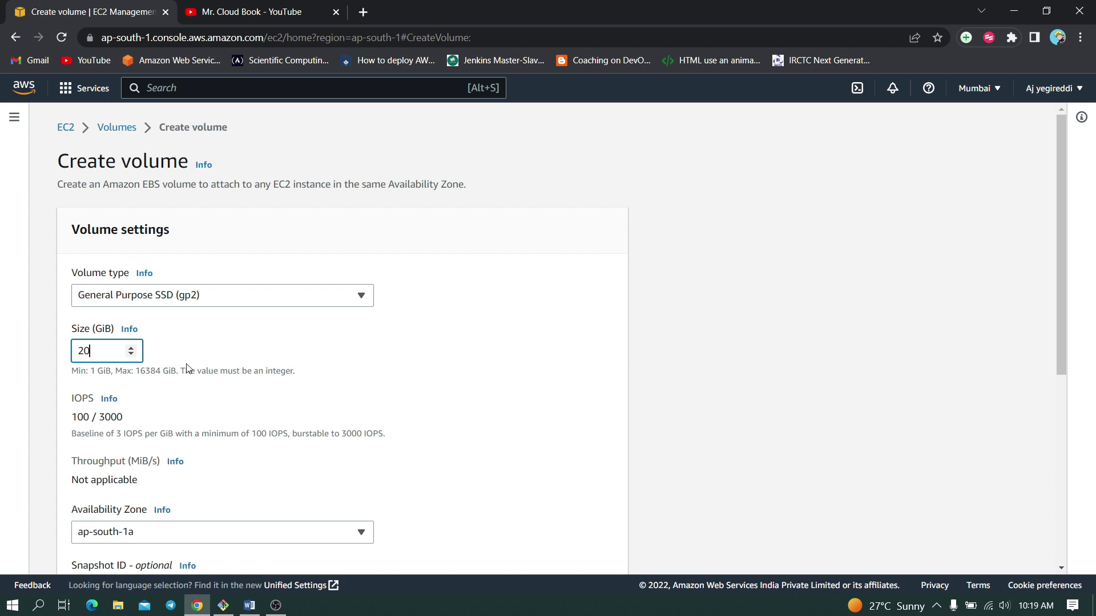
Review the available volume types, IOPS, availability zone, snapshot, encryption and tag settings for the new volume
left_click(345, 297)
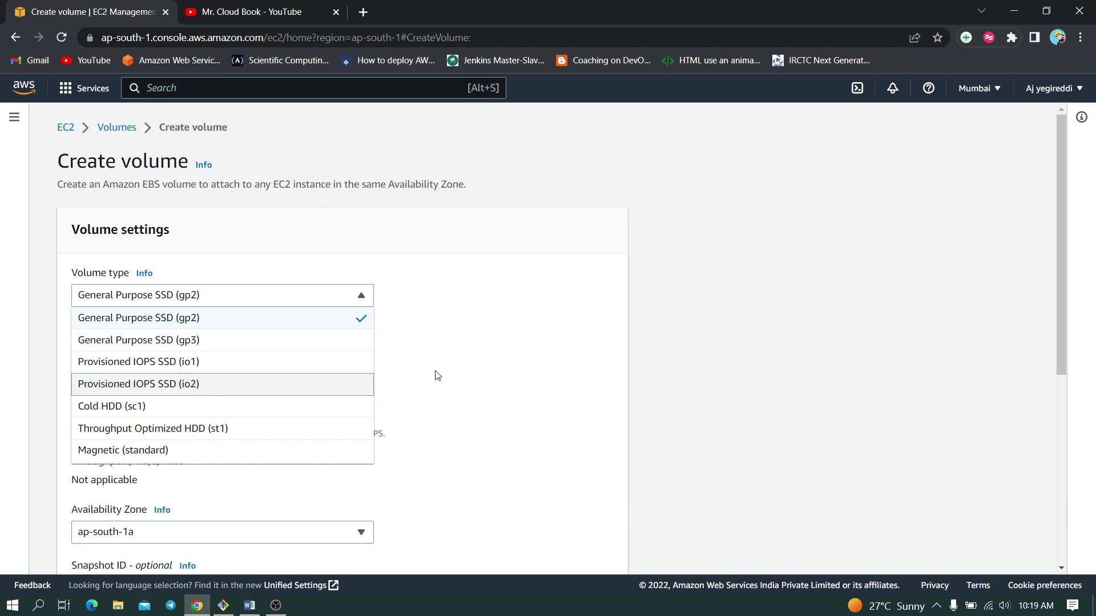
left_click_drag(435, 374, 137, 420)
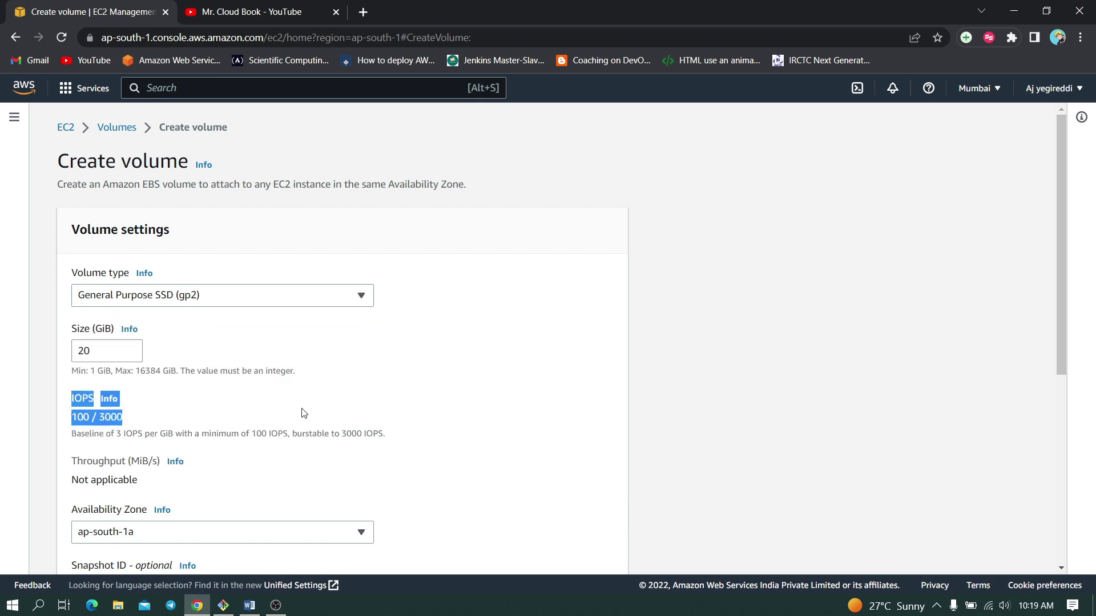
left_click(411, 404)
scroll(411, 403, "down", 2)
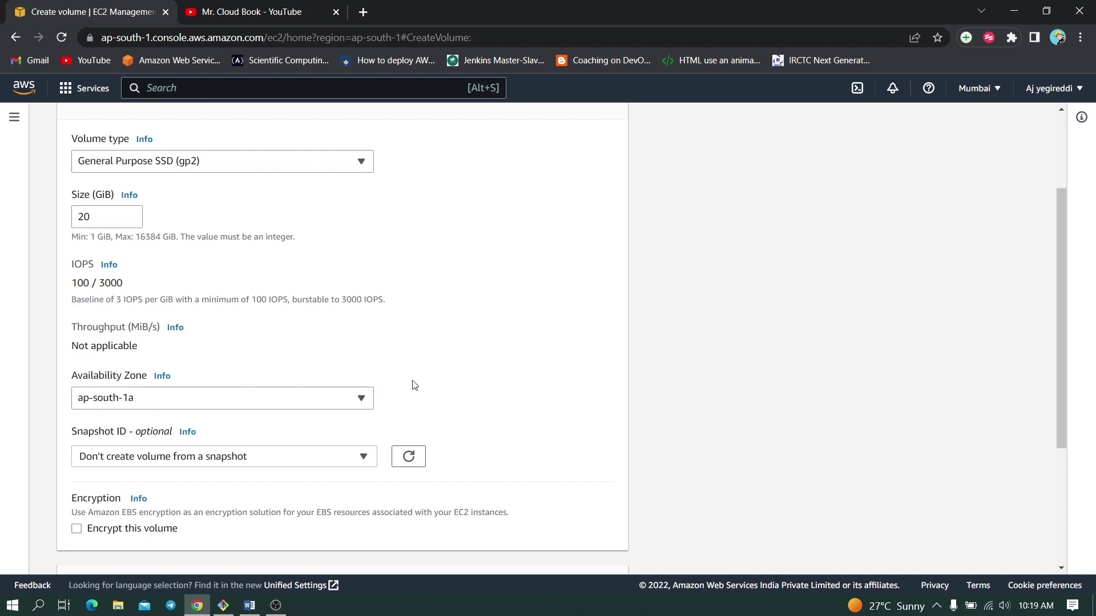
scroll(412, 382, "down", 3)
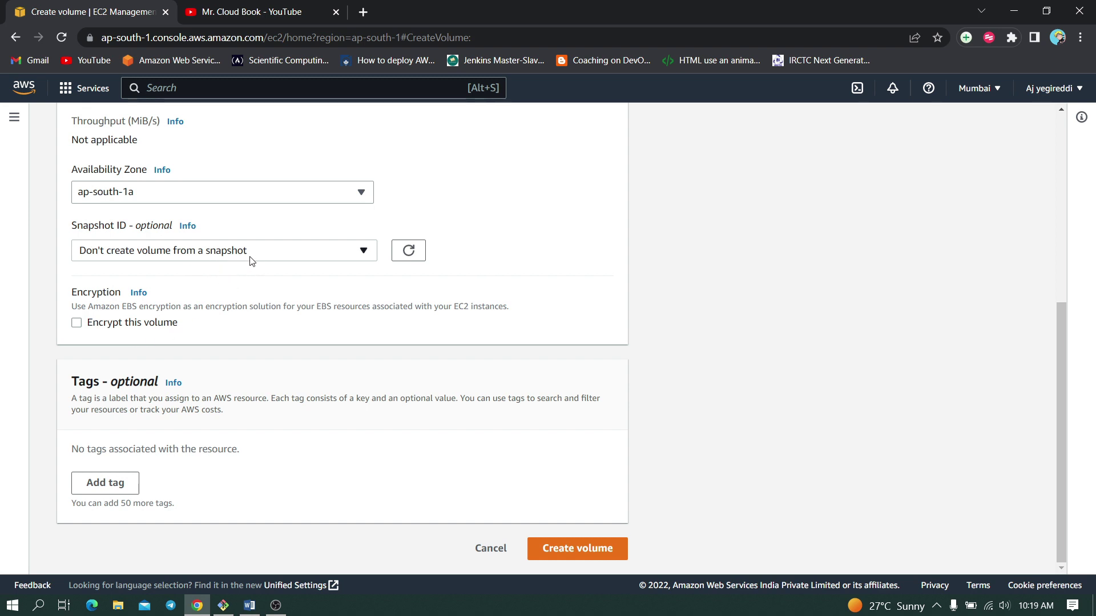
Keep the volume without a source snapshot, tag it with key Name and value New, and create it
left_click(273, 259)
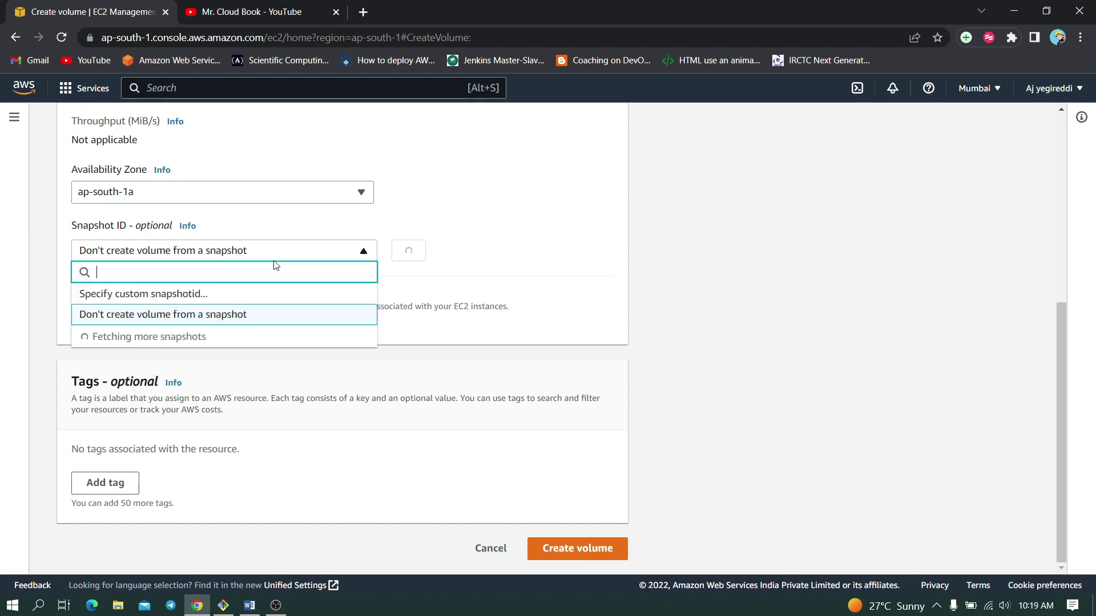
left_click(346, 250)
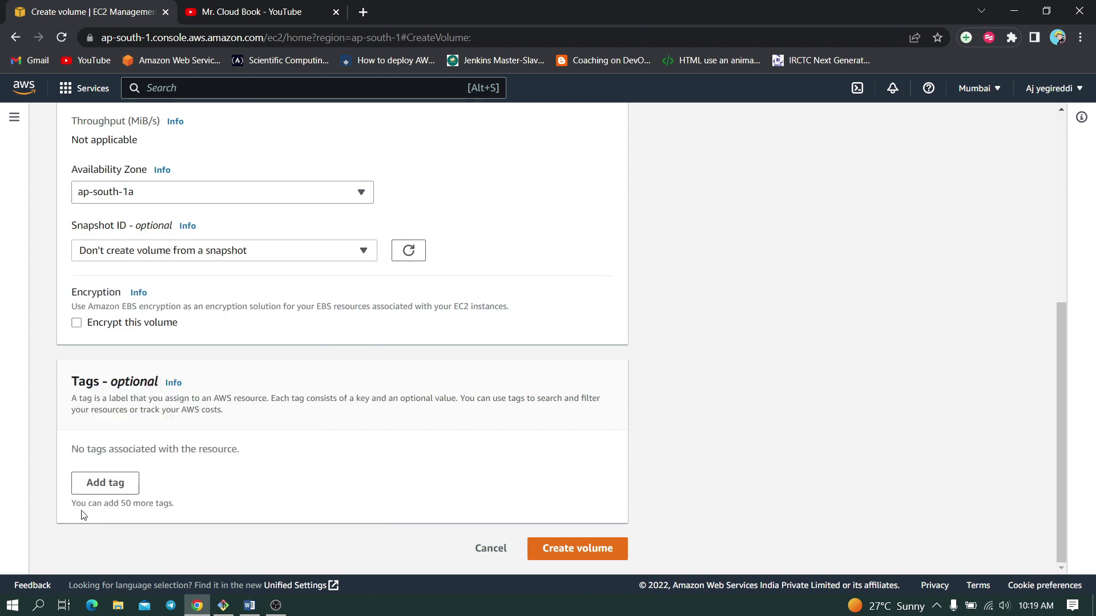
left_click(114, 486)
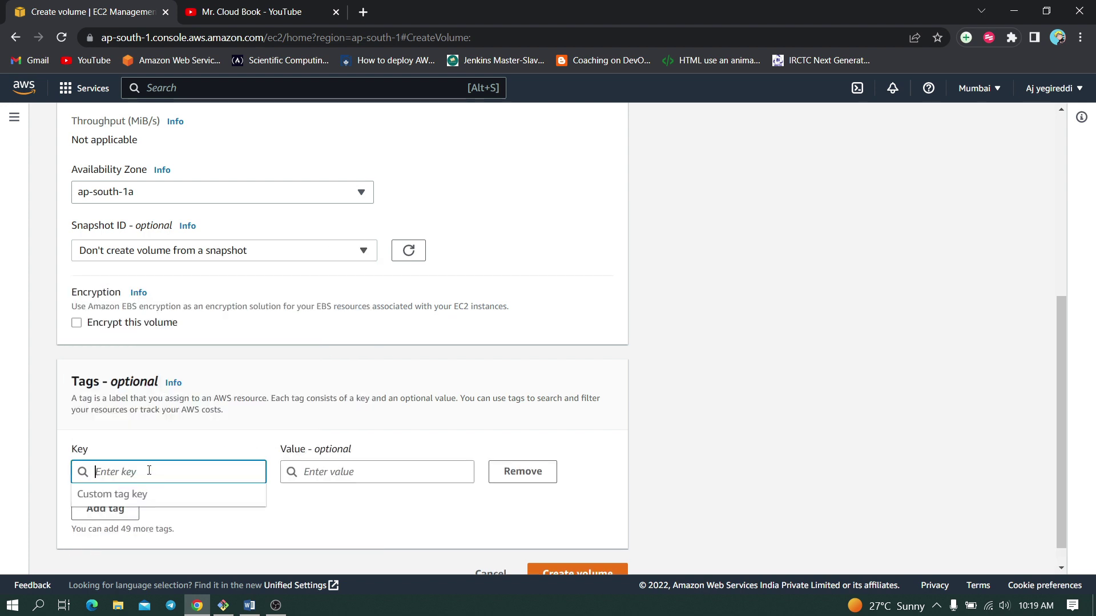
type("Name")
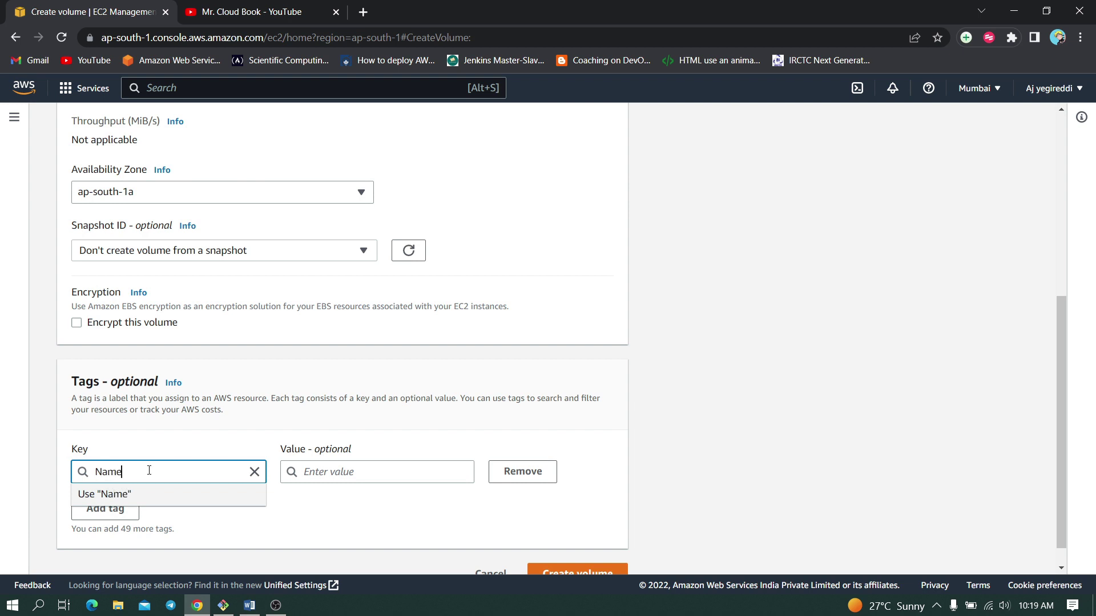
left_click(331, 467)
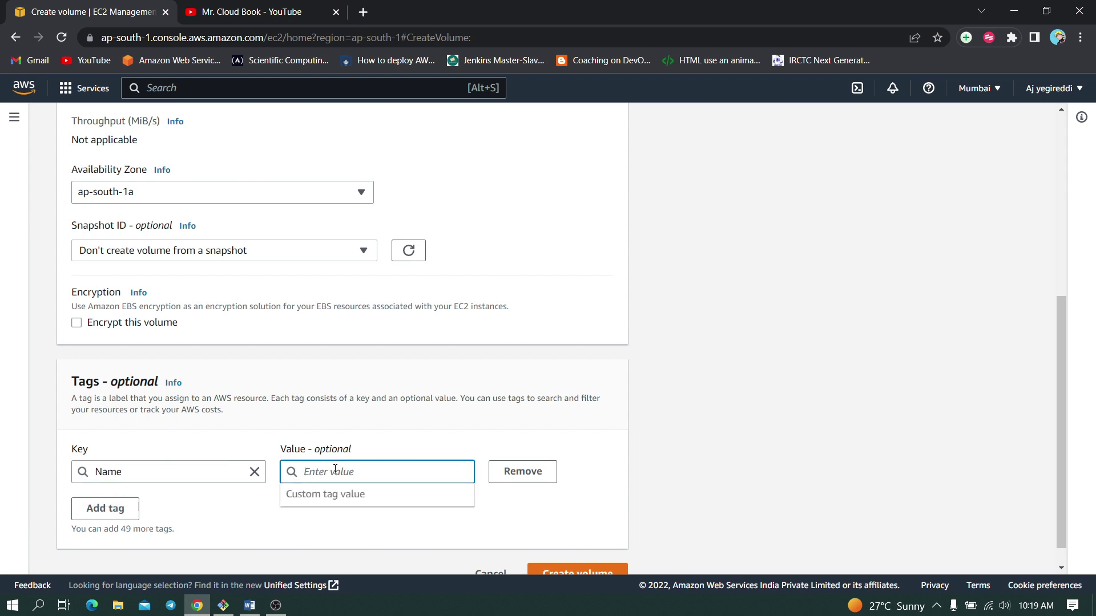
type("New")
scroll(488, 501, "down", 1)
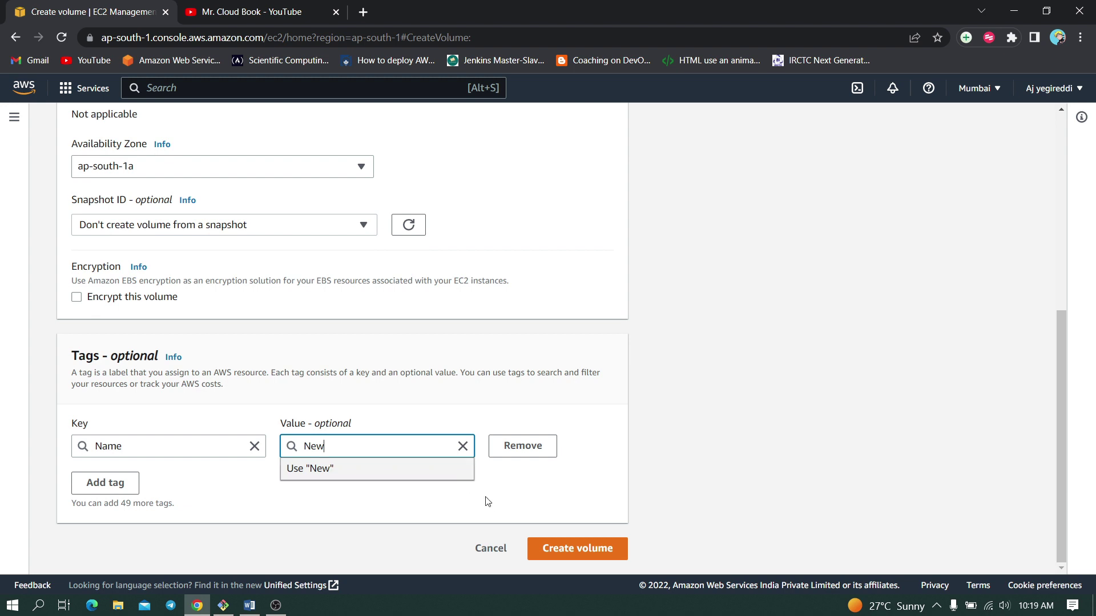
left_click(562, 548)
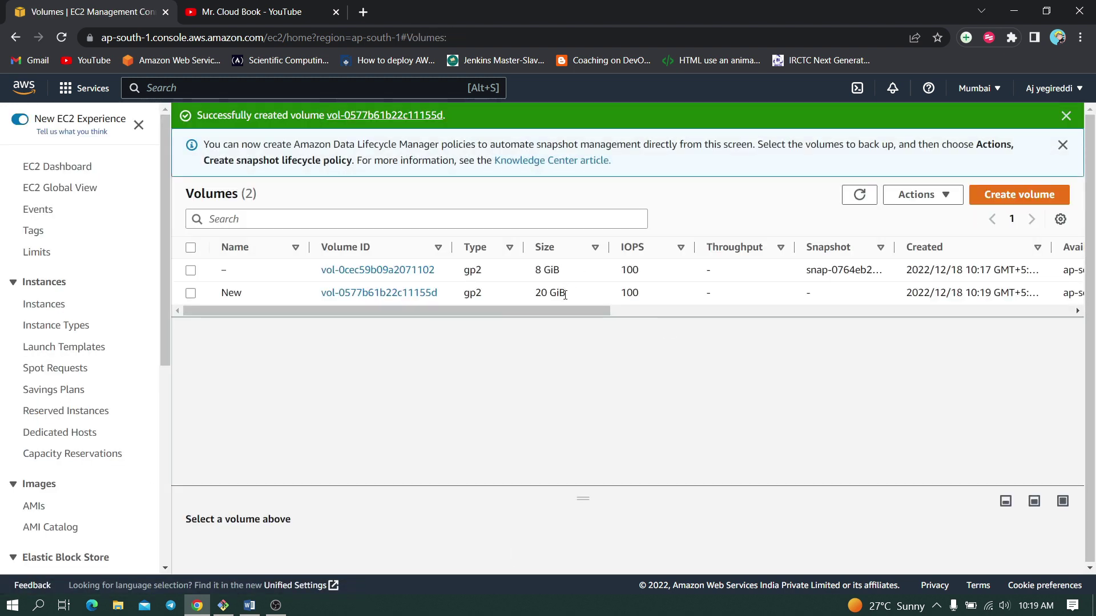
Attach the new 20 GiB volume to the running Mount instance with device name /dev/sdf
left_click_drag(568, 308, 860, 307)
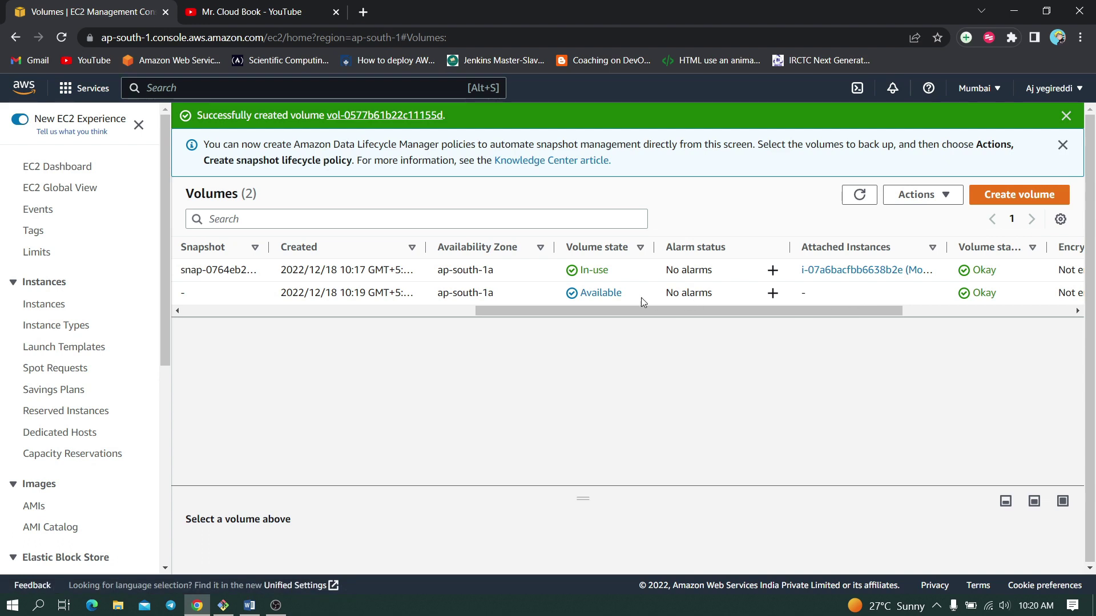
right_click(538, 296)
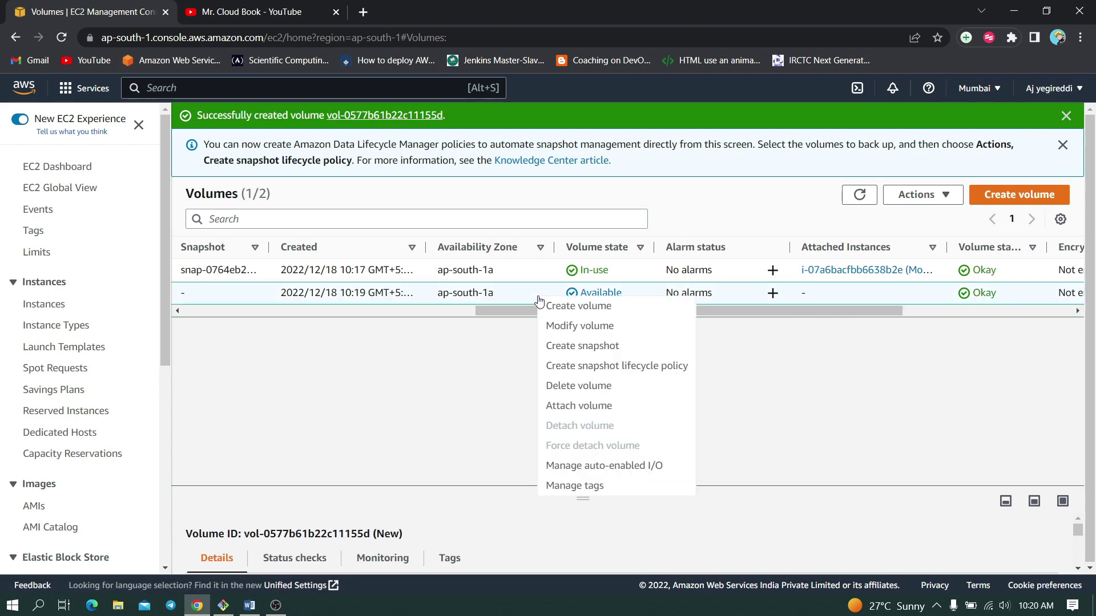
left_click(583, 406)
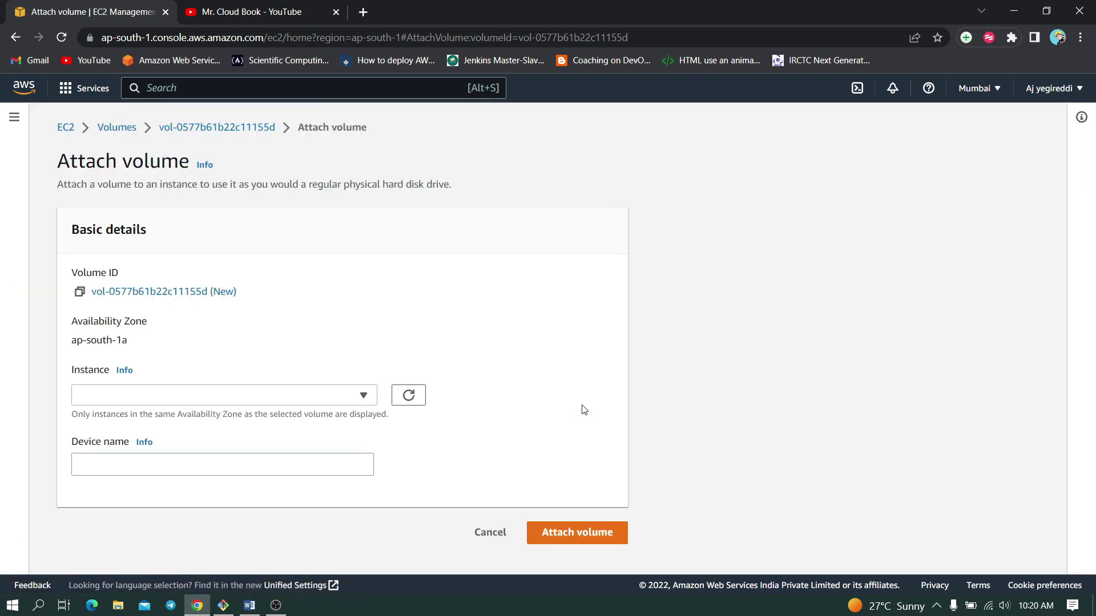
left_click(317, 395)
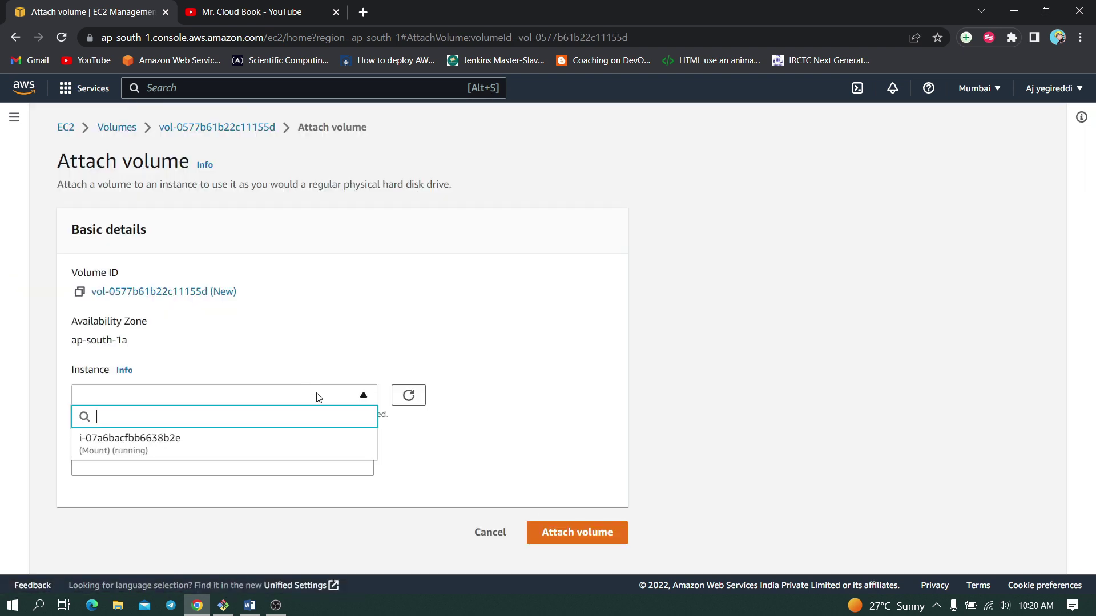
left_click(159, 451)
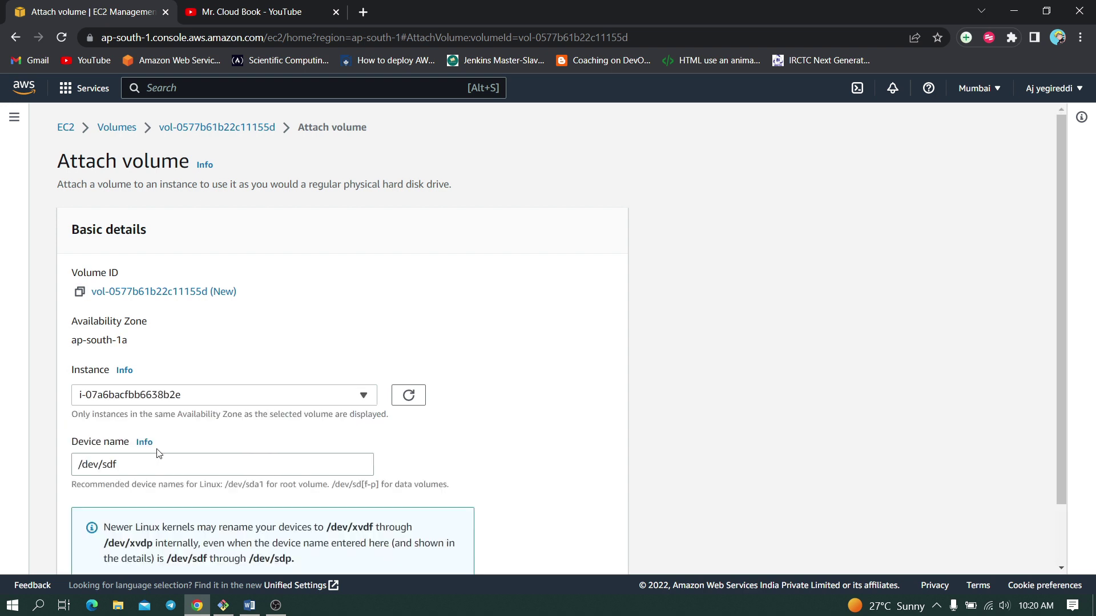
scroll(173, 407, "down", 1)
scroll(173, 407, "down", 1)
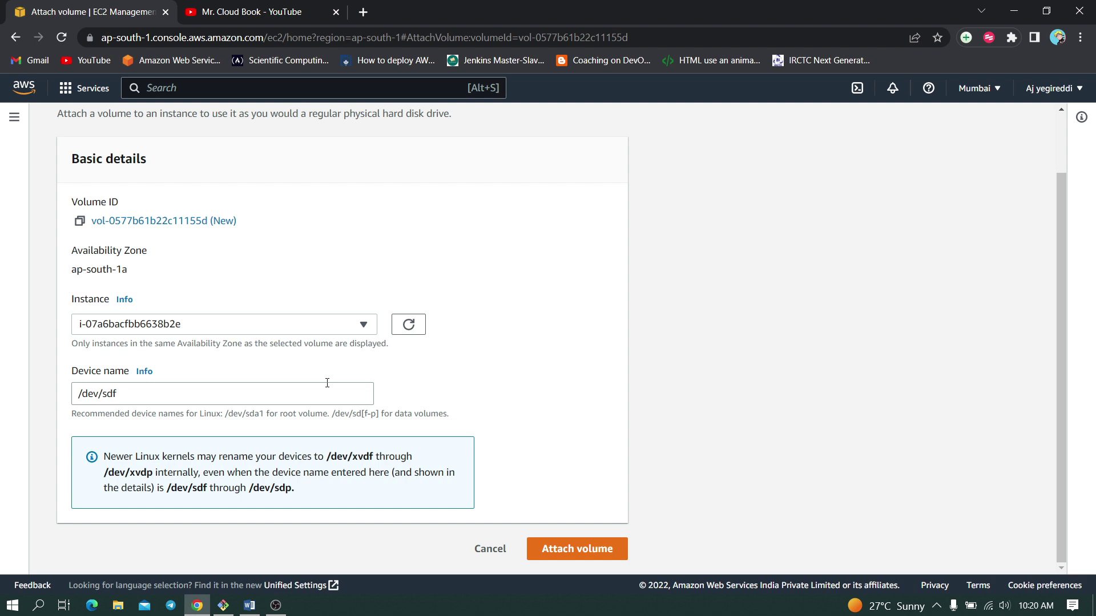
left_click(574, 551)
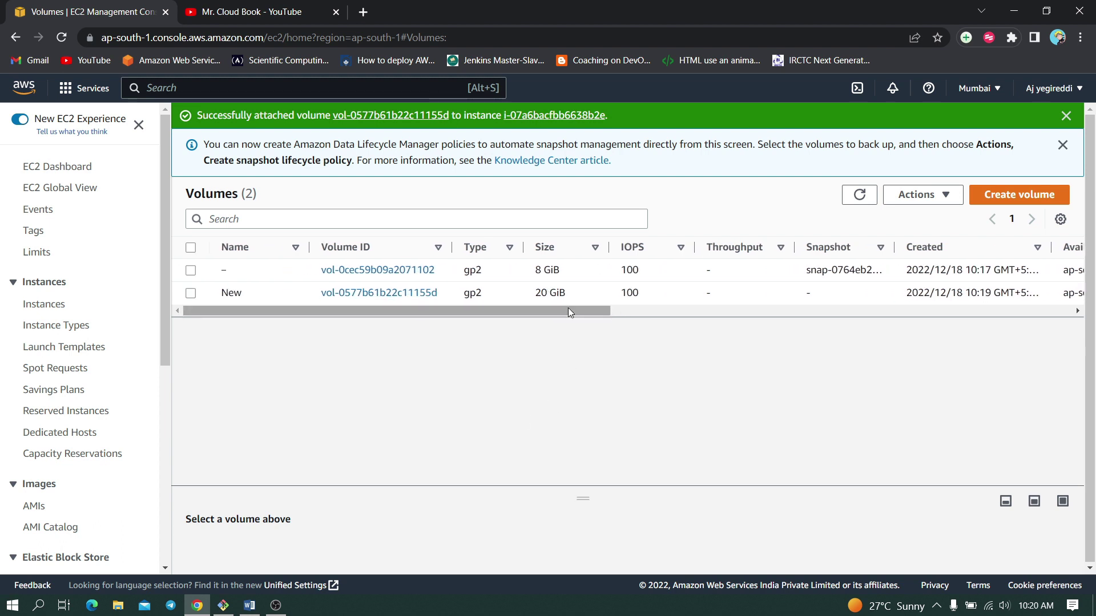
Check the volumes' attachment state, switch to the SSH terminal, and check the file system usage with df -h
left_click_drag(568, 307, 842, 311)
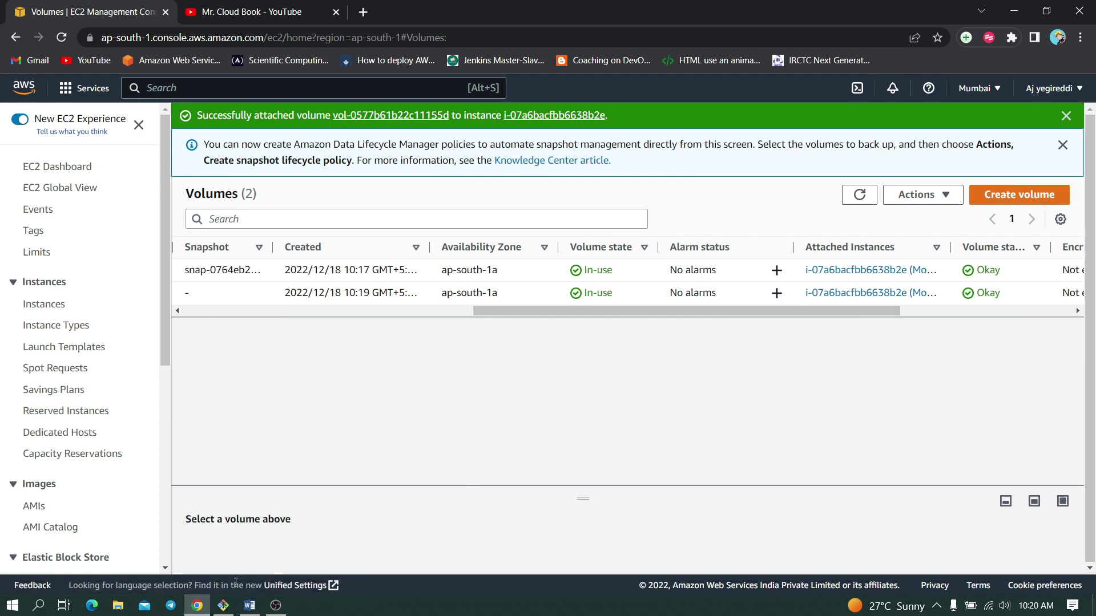
left_click(224, 605)
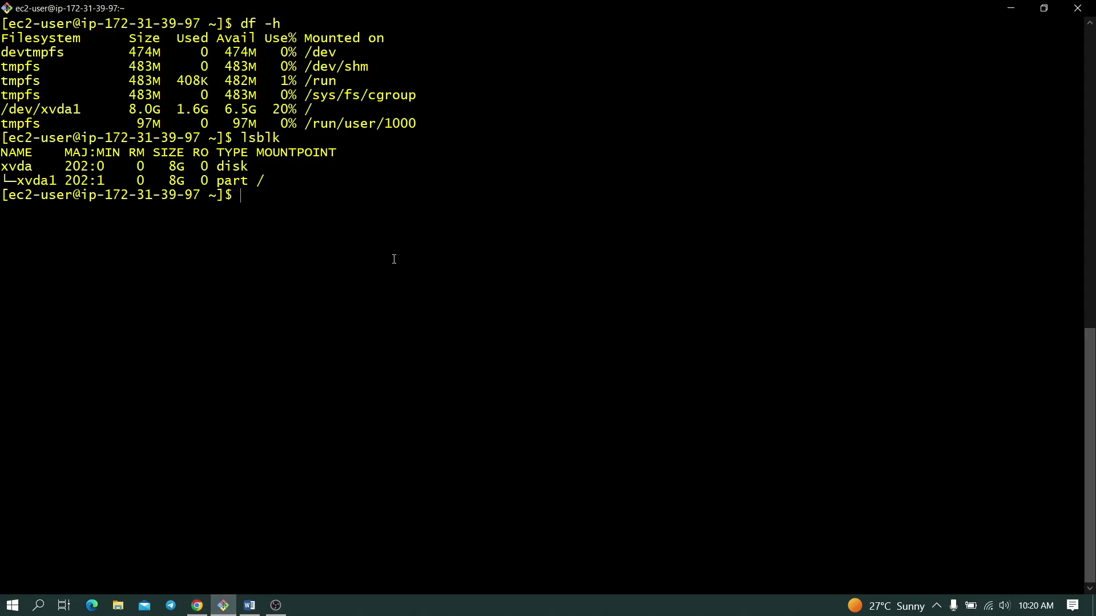
type("df -h")
key("Return")
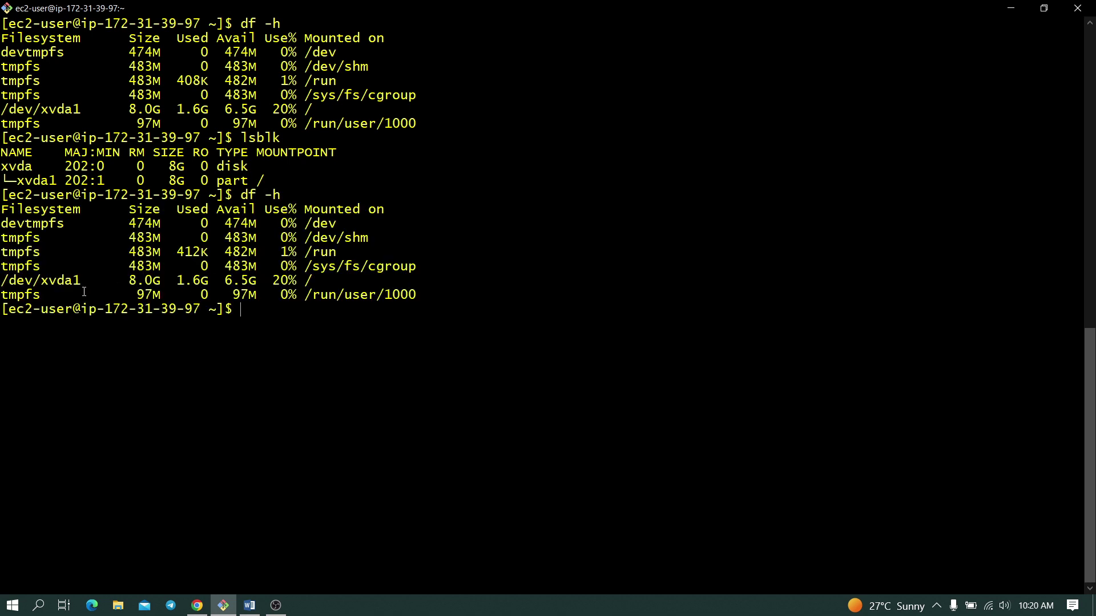
left_click_drag(11, 281, 323, 282)
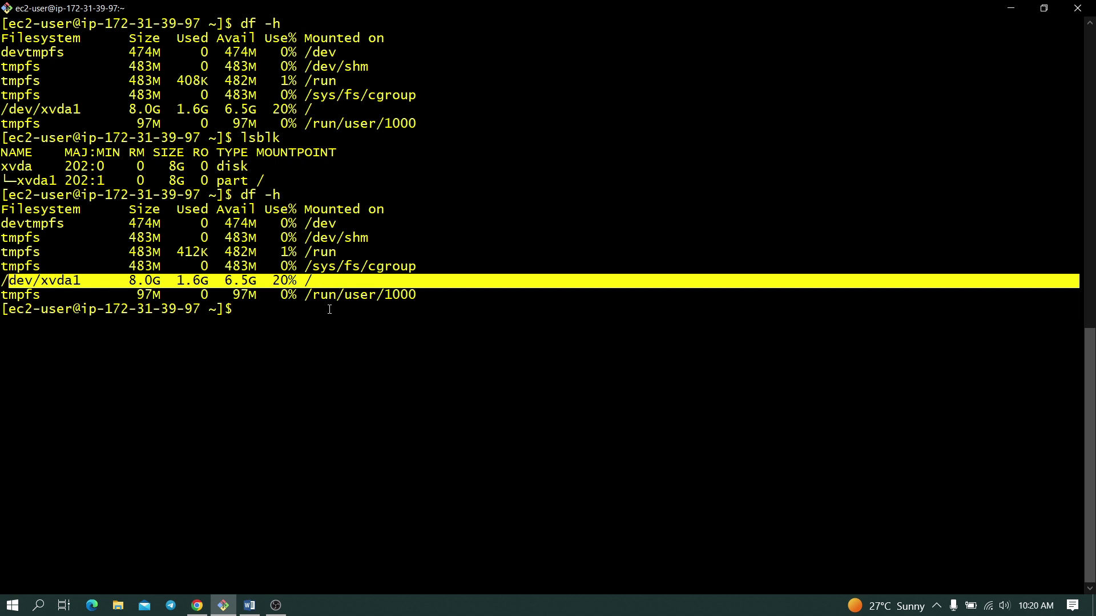
left_click(297, 341)
Clear the terminal and list the block devices with lsblk to compare the root and new disks
key("ctrl+l")
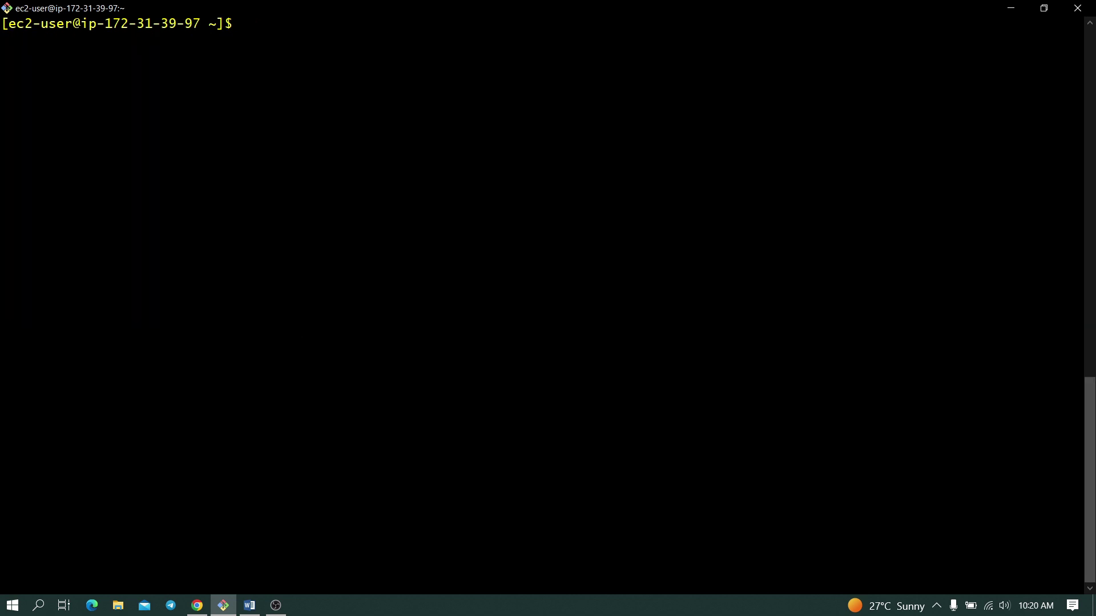
type("lsblk")
key("Return")
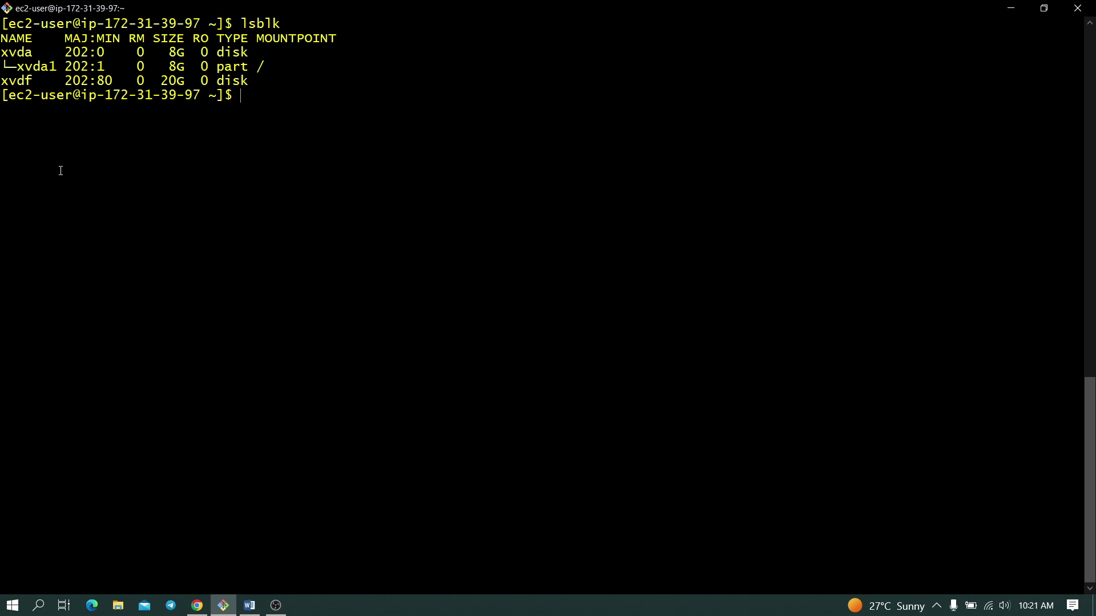
left_click_drag(161, 68, 255, 71)
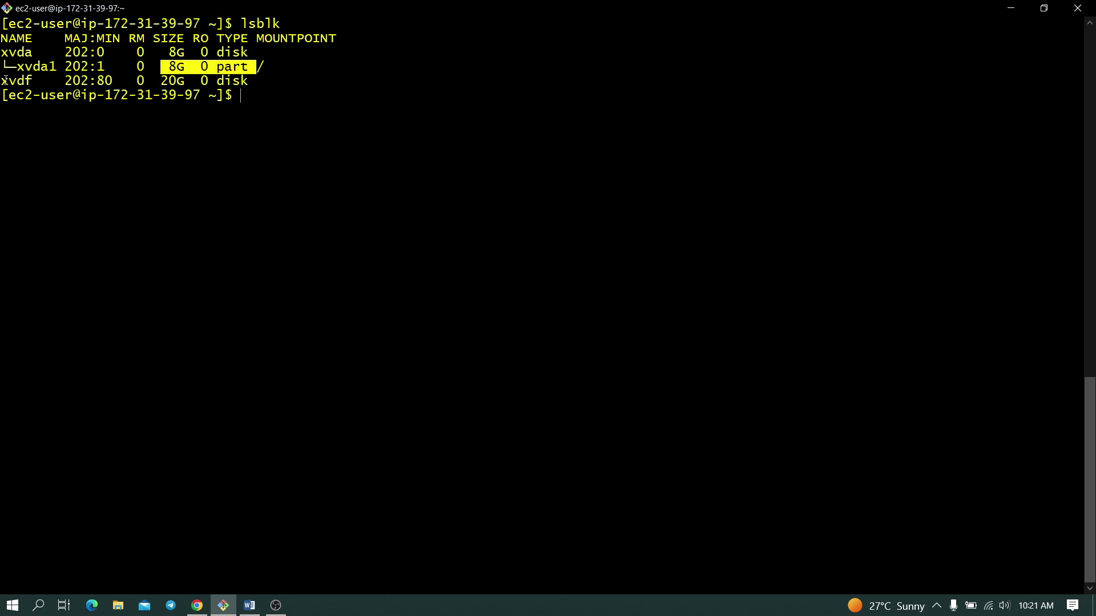
left_click_drag(160, 82, 184, 81)
Clear the terminal and become root with sudo su
key("ctrl+l")
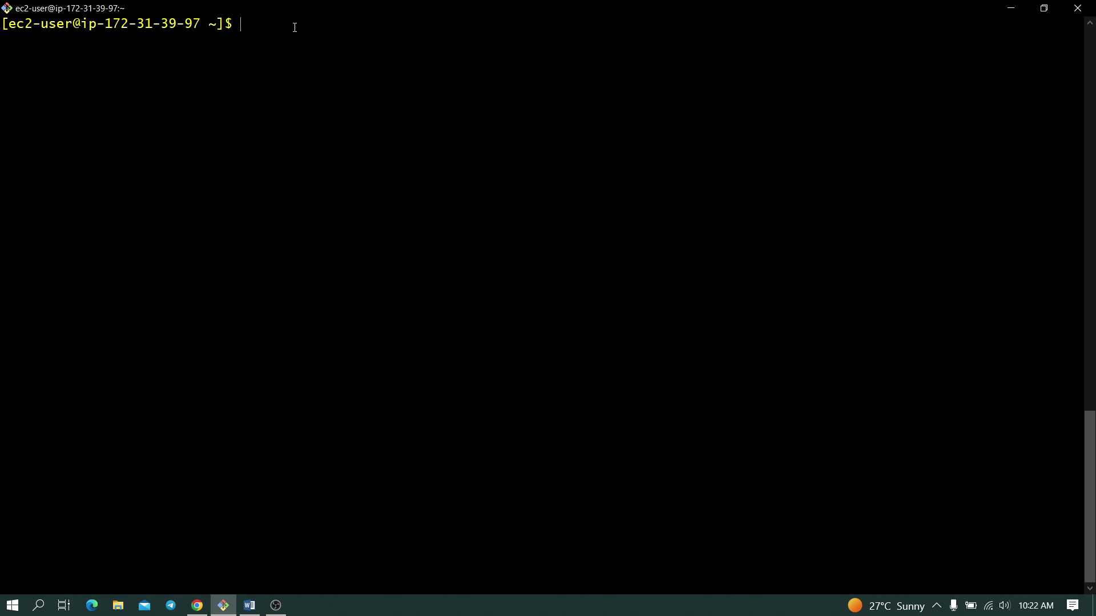
type("sudo su")
key("Return")
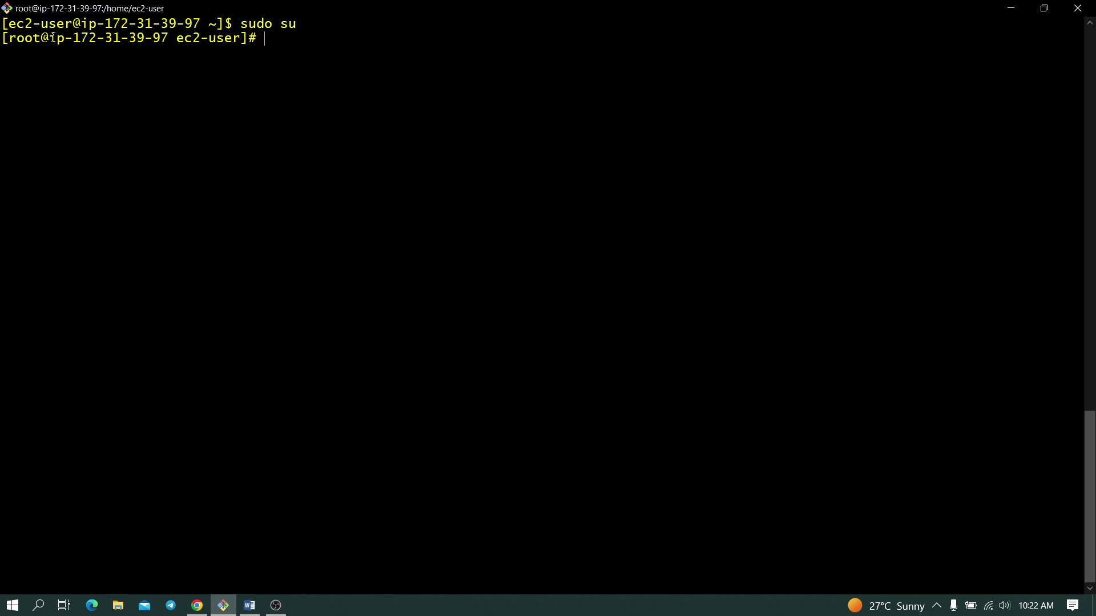
List the block devices with lsblk and inspect the new disk for a file system using file -s /dev/xvdf
type("lsblk")
key("Return")
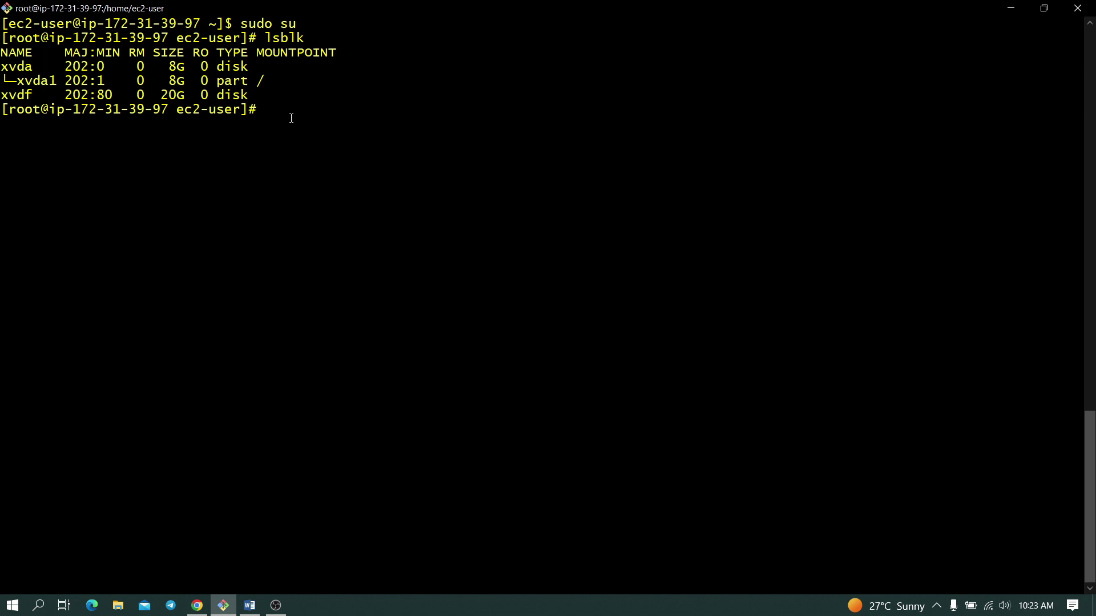
type("file -s /dev/xvdf")
key("Return")
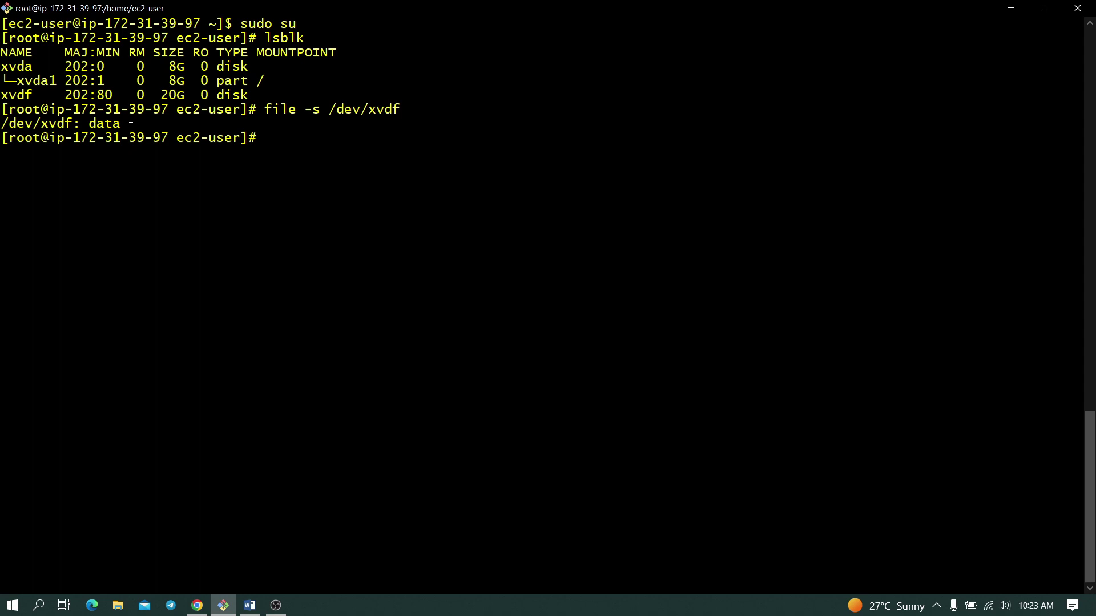
Format the 20 GiB disk with an XFS file system using mkfs -t xfs /dev/xvdf
type("mkfs -t xfs /dev/xvdf")
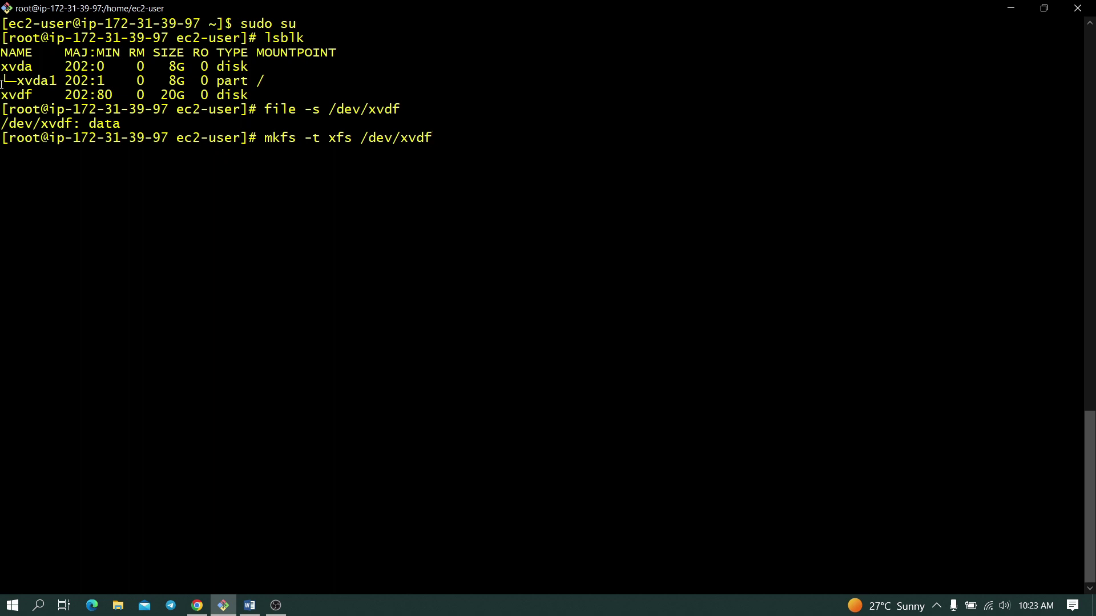
left_click_drag(2, 95, 249, 94)
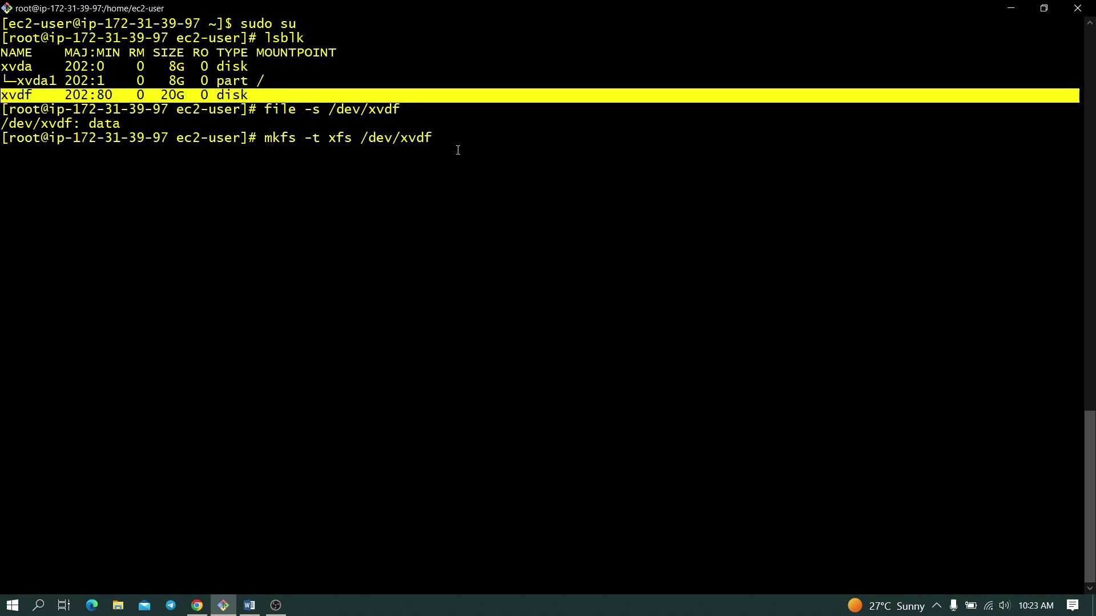
key("Return")
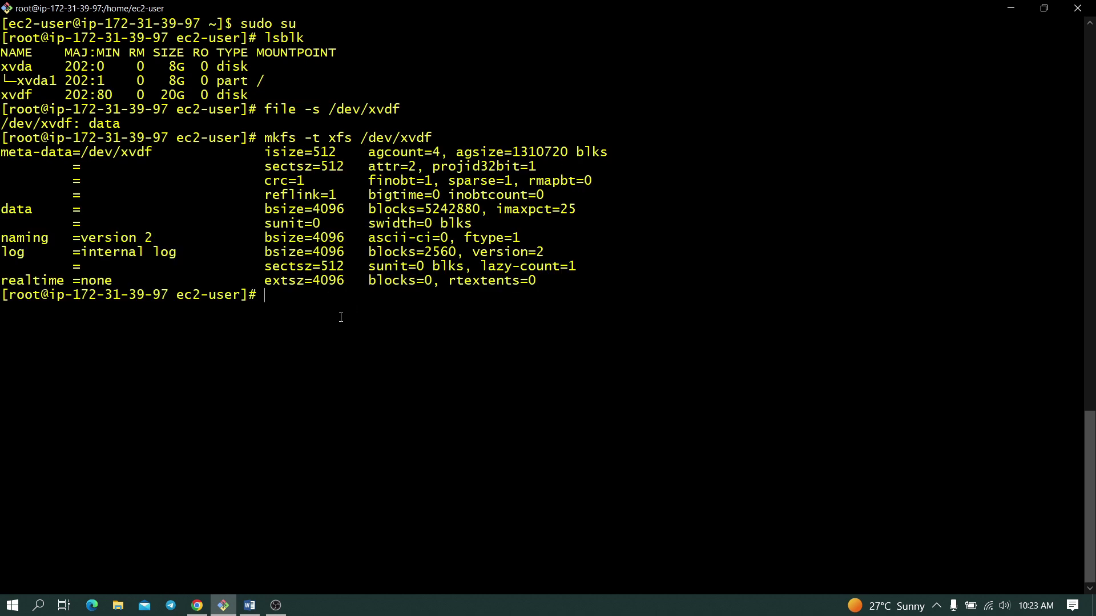
Rerun file -s /dev/xvdf and compare its output with the result from before formatting
key("Up")
key("Up")
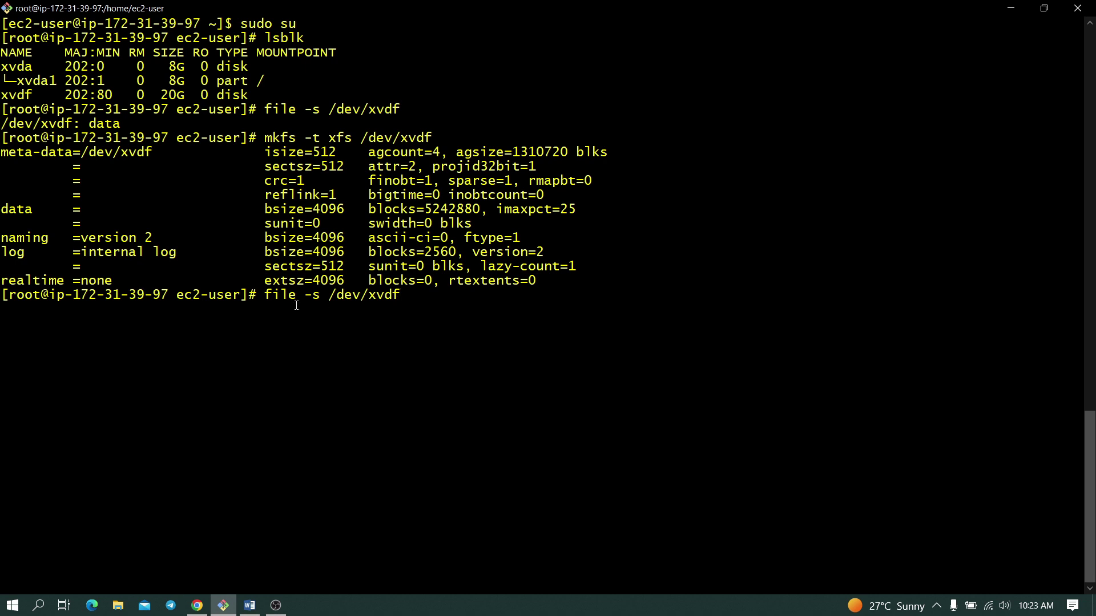
key("Return")
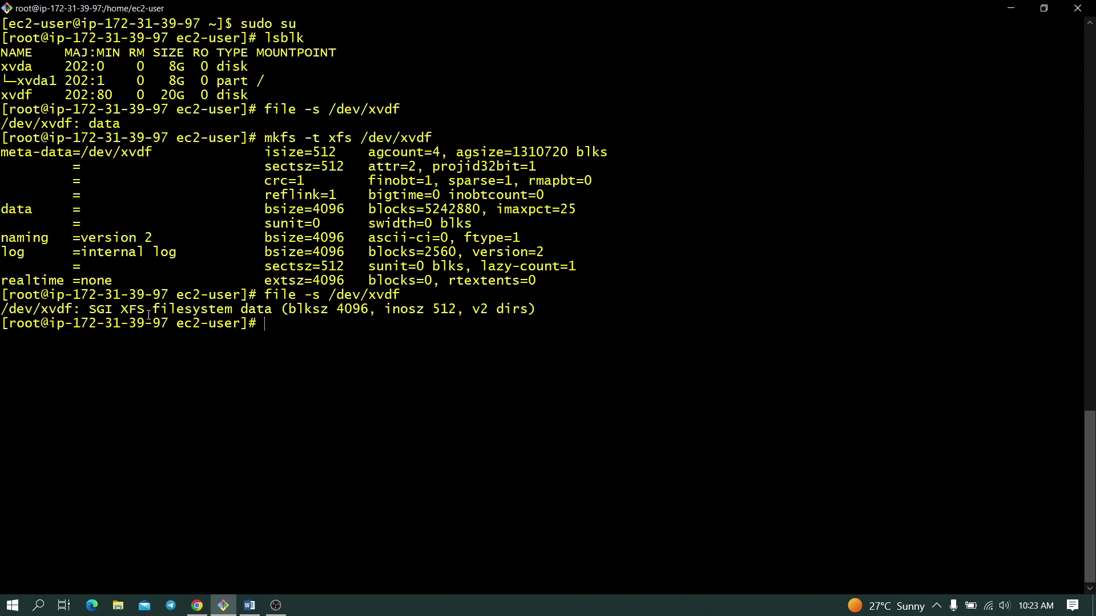
left_click_drag(85, 310, 549, 308)
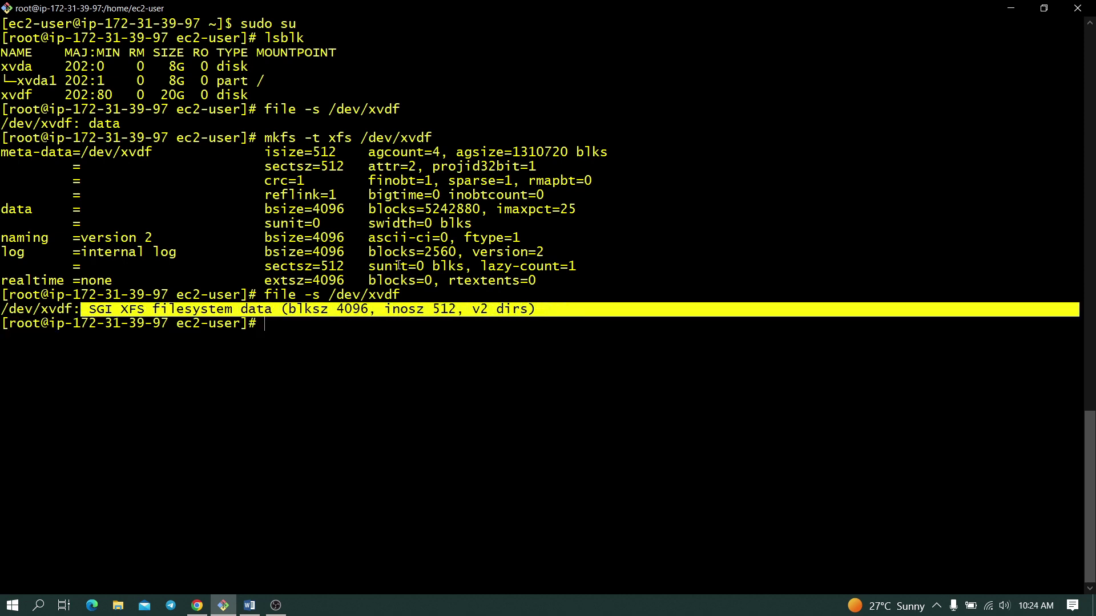
left_click_drag(85, 124, 130, 125)
left_click_drag(89, 308, 460, 311)
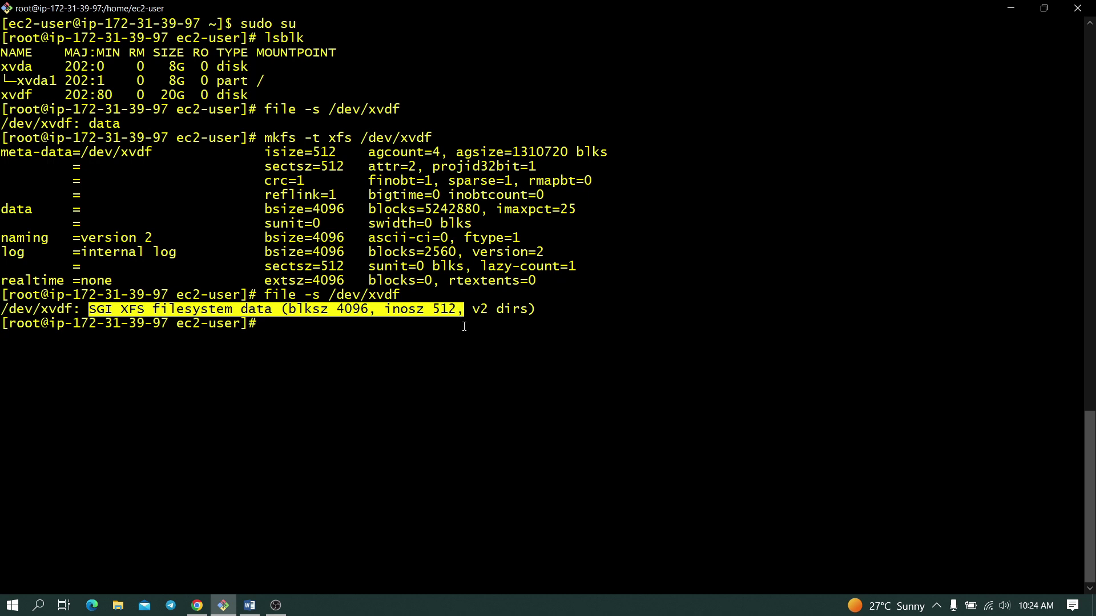
left_click(415, 332)
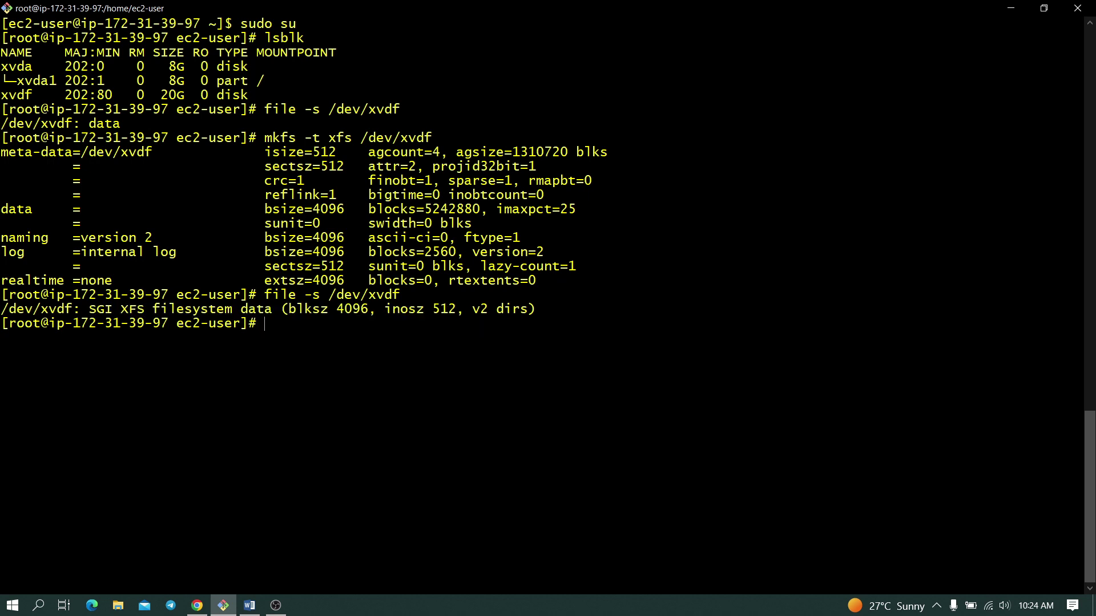
Create the directory /apps/volume/new-volume including its parent directories using mkdir -p, and list the mounted file systems with df -h
type("mkdir -p /apps/")
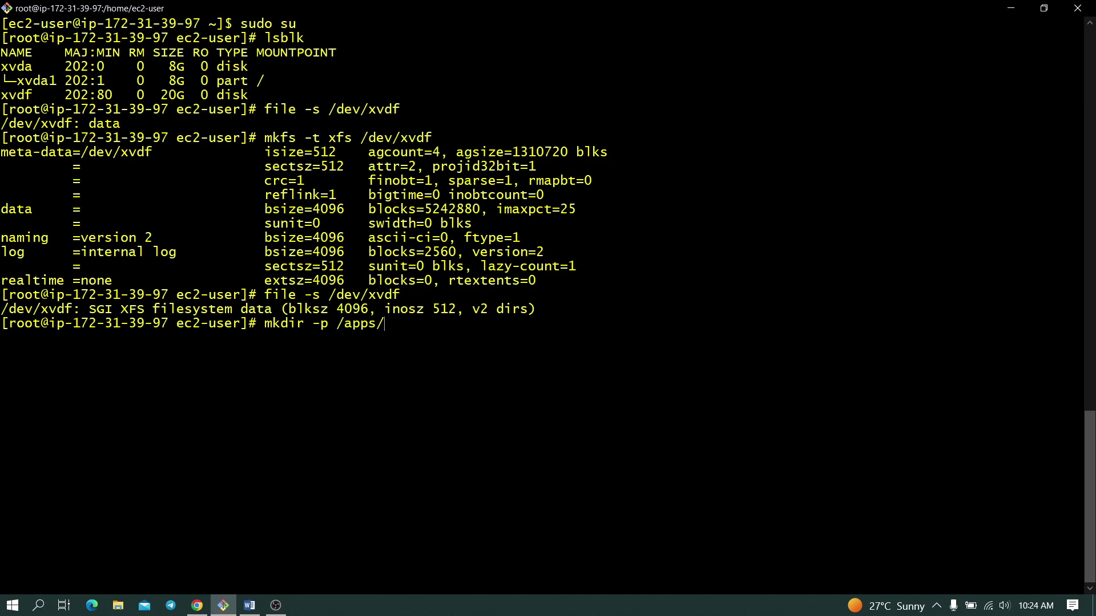
type("my")
key("BackSpace")
key("BackSpace")
type("volume/new-volume")
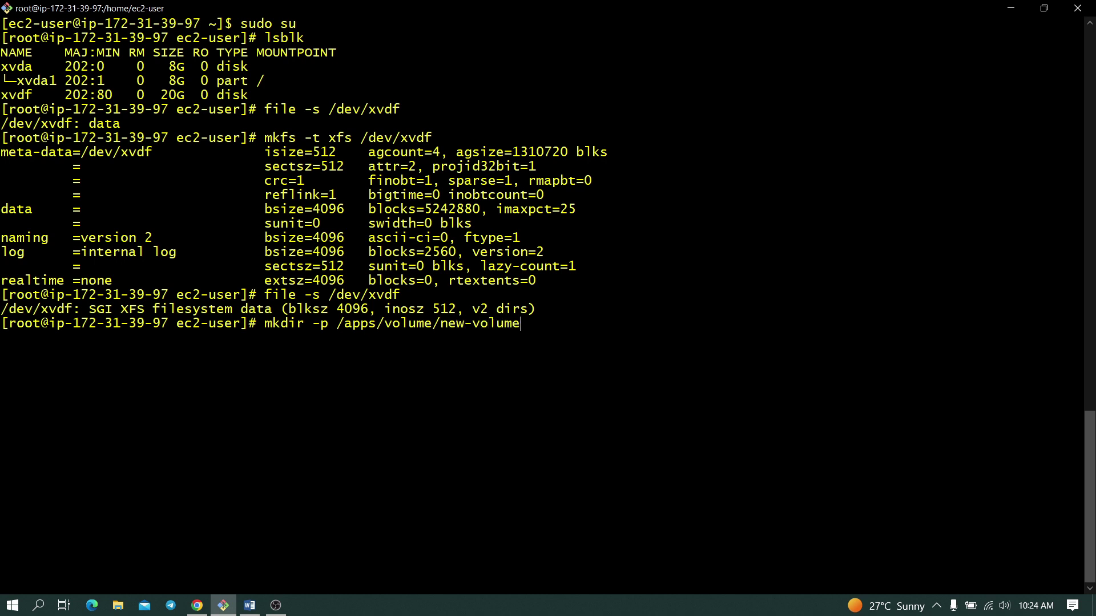
key("Return")
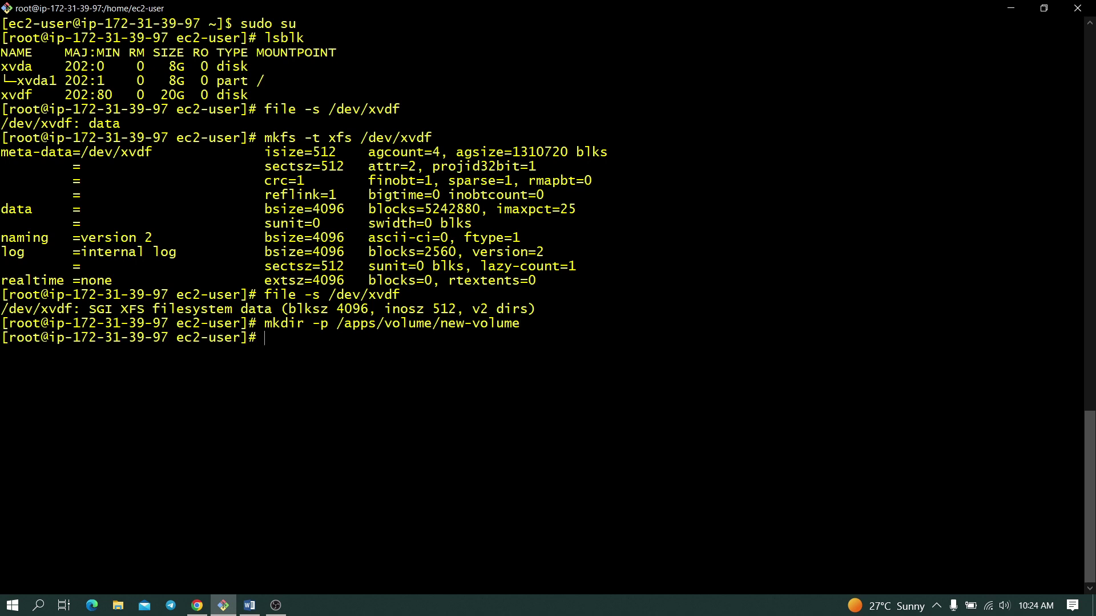
type("df -h")
key("Return")
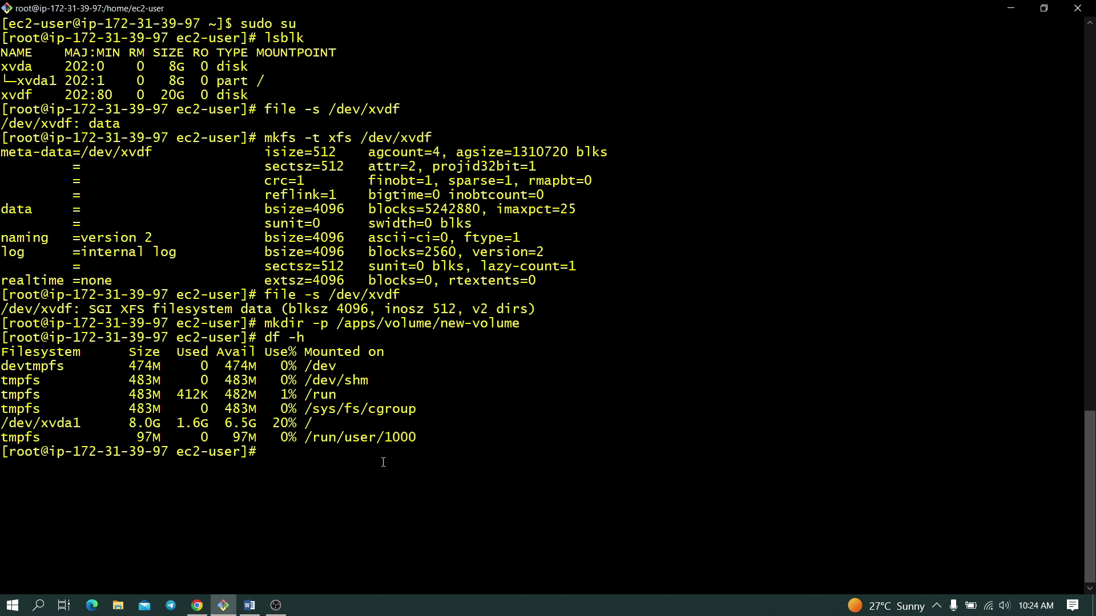
Clear the terminal and mount /dev/xvdf on /apps/volume/new-volume
type("mount")
key("BackSpace")
key("BackSpace")
key("ctrl+l")
type("nt")
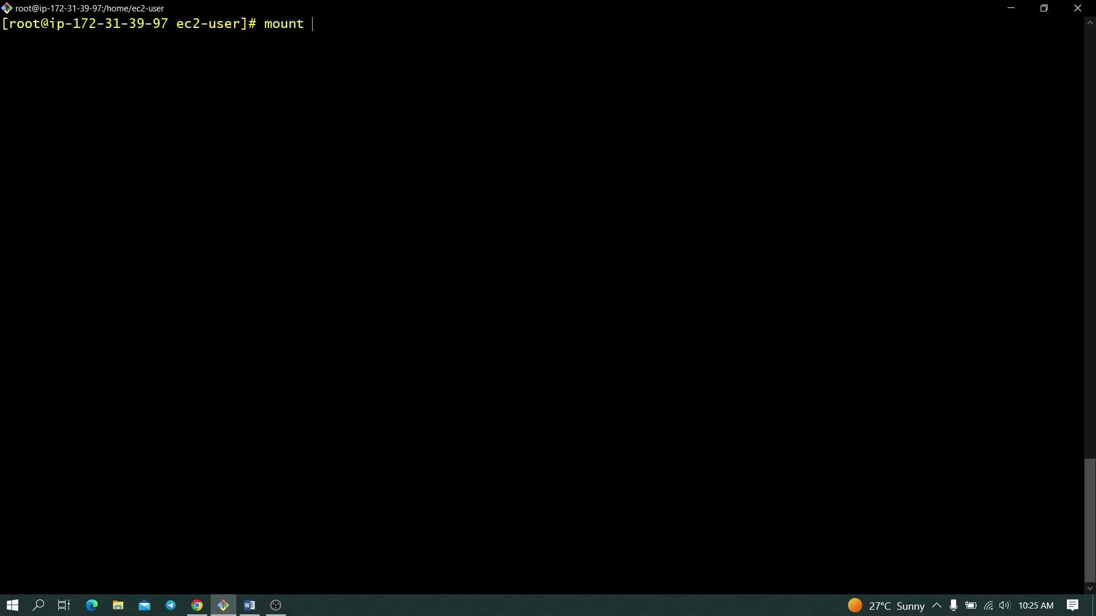
type(" /dev/xvdf /apps/")
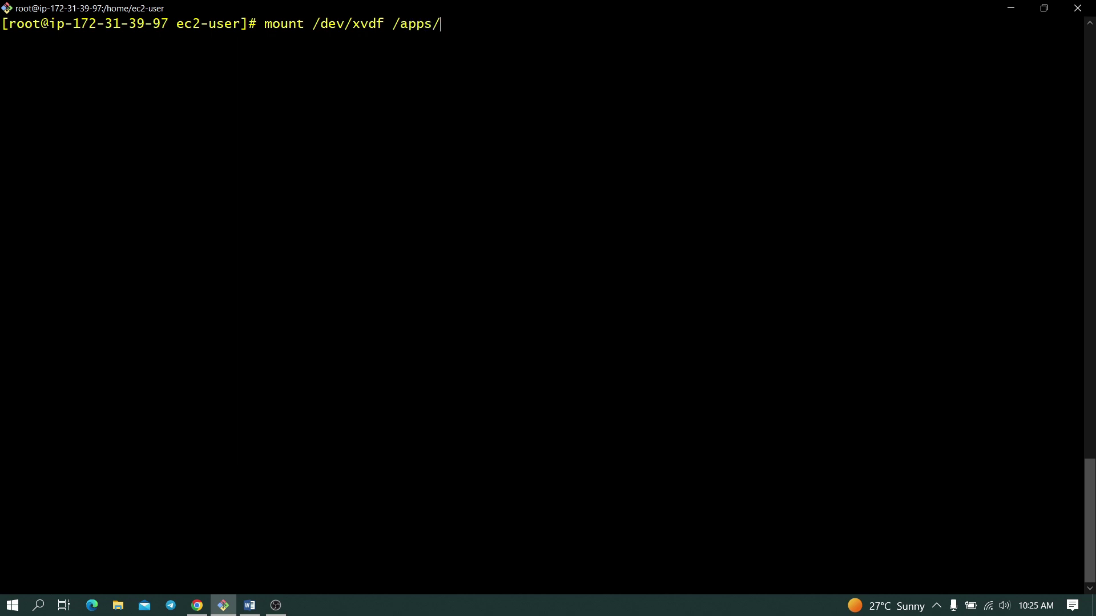
type("volume/new-volume")
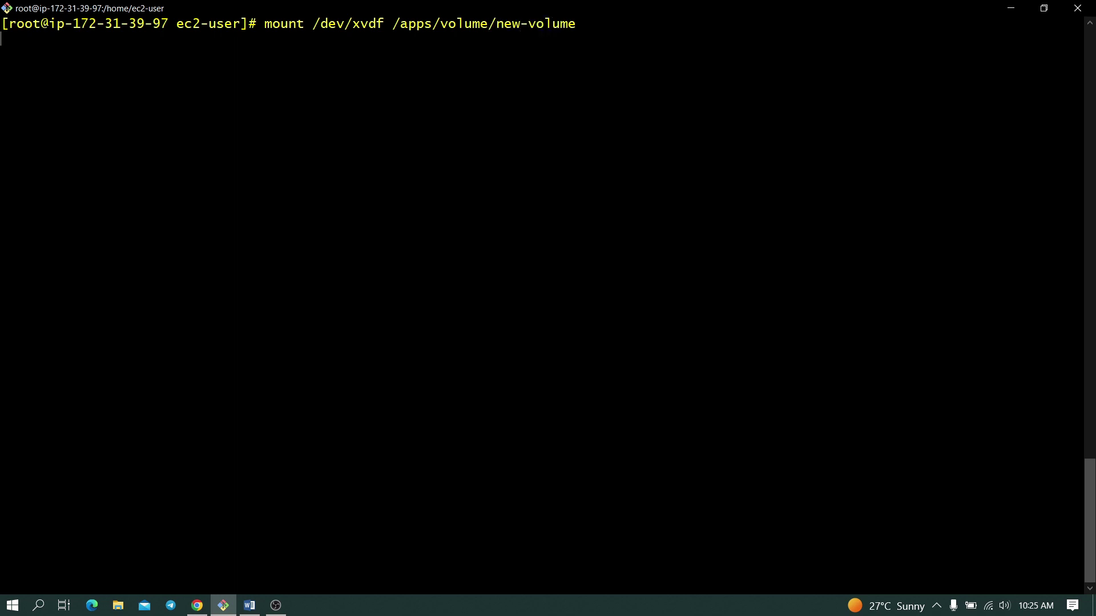
key("Return")
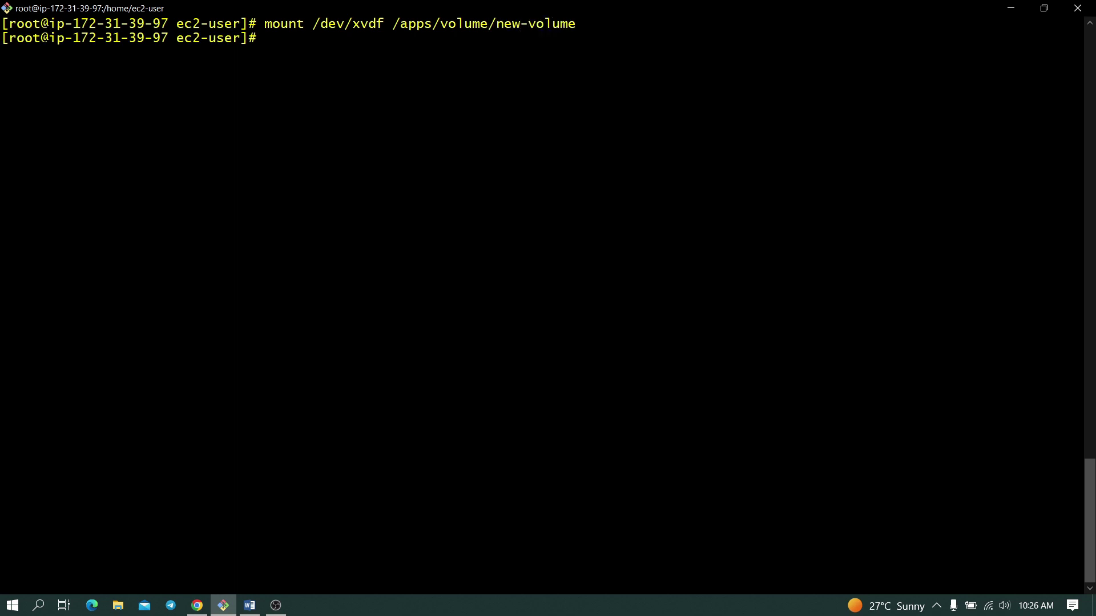
Rerun df -h and check the entries for the root disk /dev/xvda1 and the new disk /dev/xvdf
type("df -h")
key("Return")
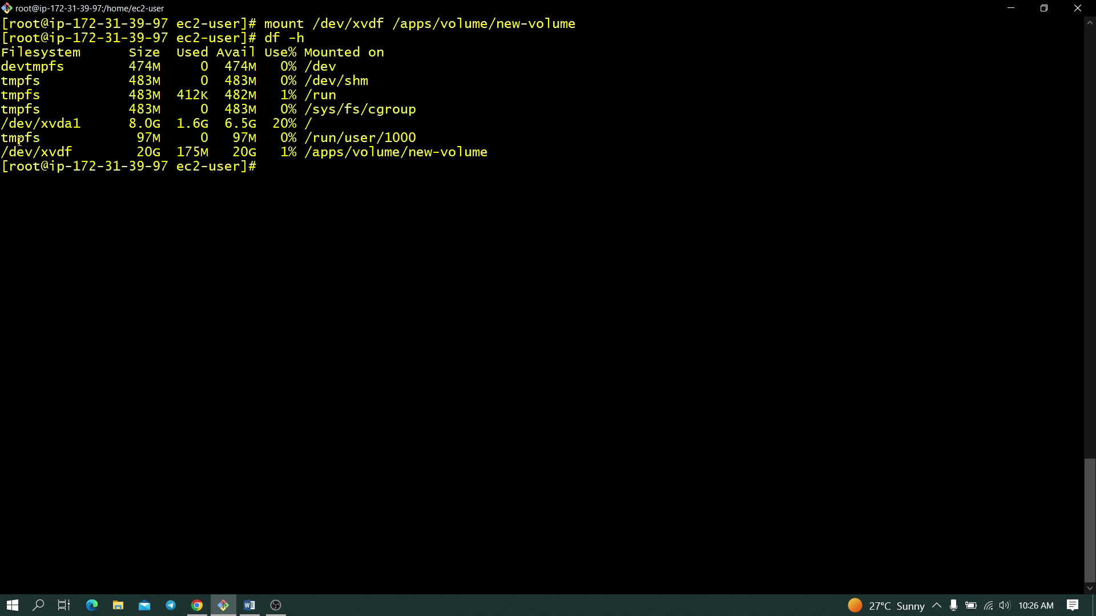
left_click_drag(2, 122, 313, 121)
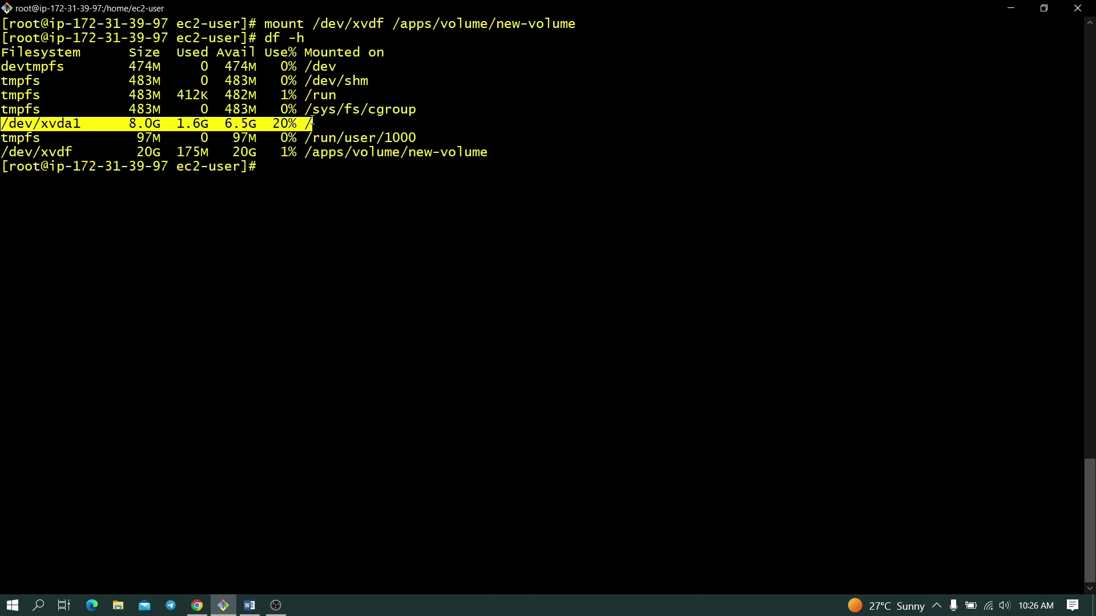
left_click_drag(2, 153, 350, 161)
left_click_drag(436, 165, 495, 155)
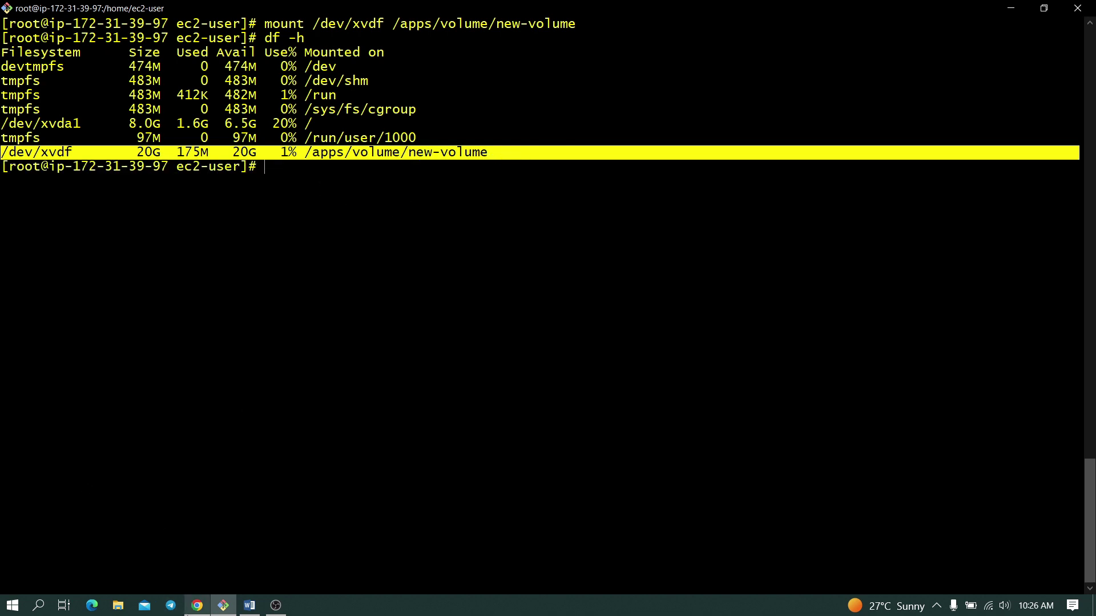
Switch to the AWS console in Chrome, open the running instances and examine the block devices in the Mount instance's storage details
left_click(197, 605)
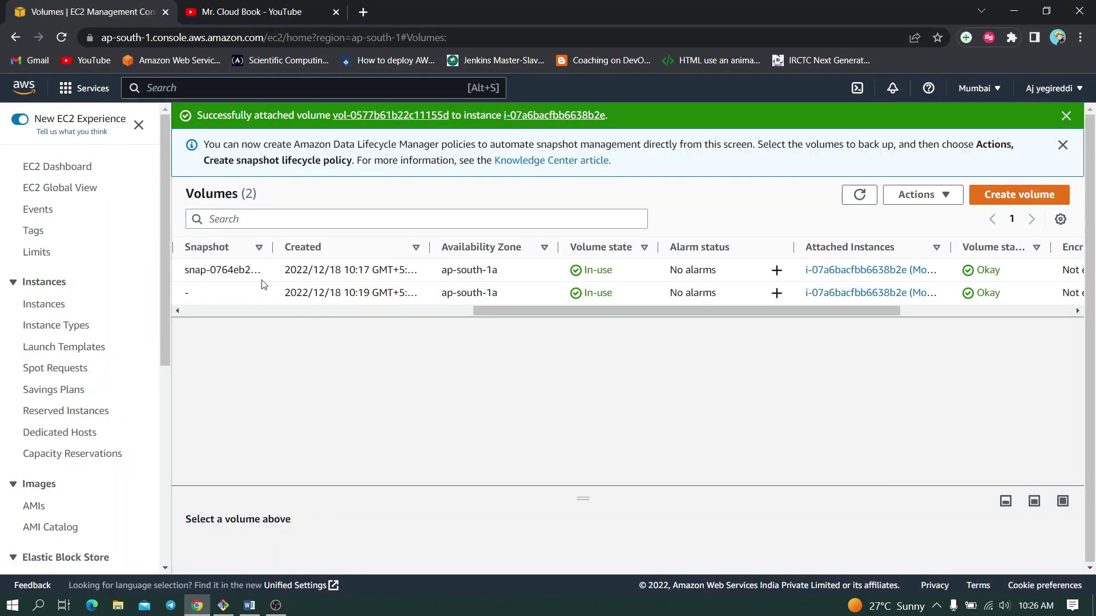
left_click(55, 171)
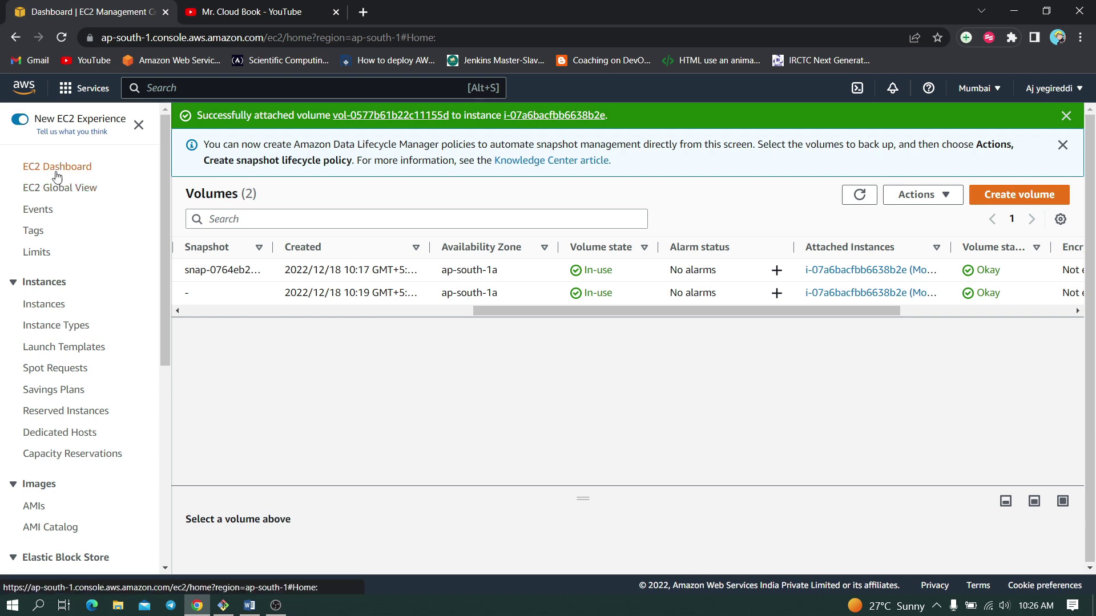
left_click(262, 211)
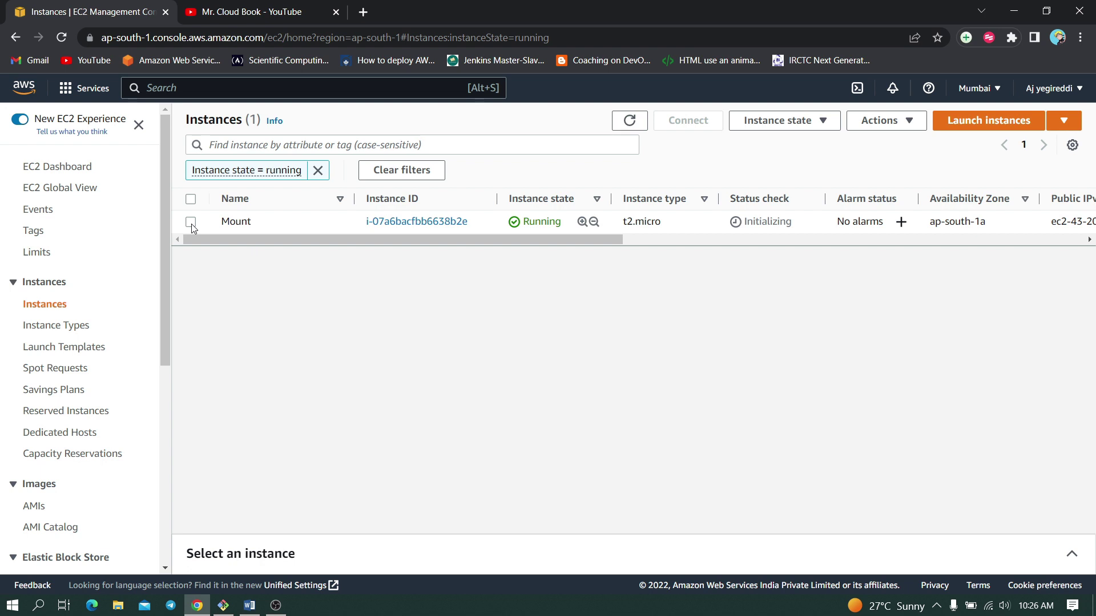
left_click(191, 223)
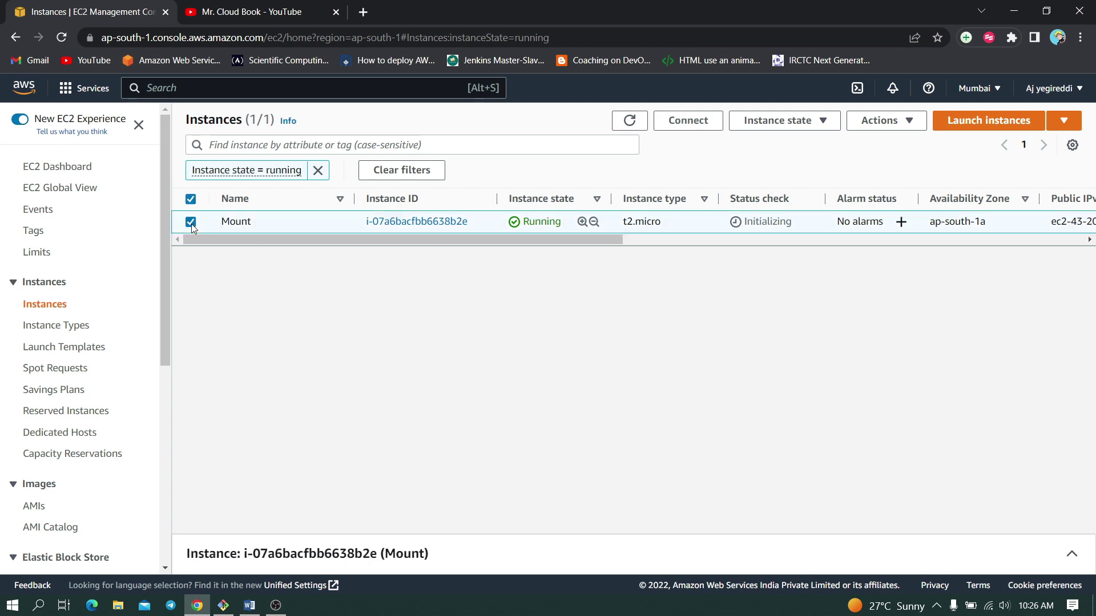
left_click_drag(490, 550, 490, 285)
left_click(421, 336)
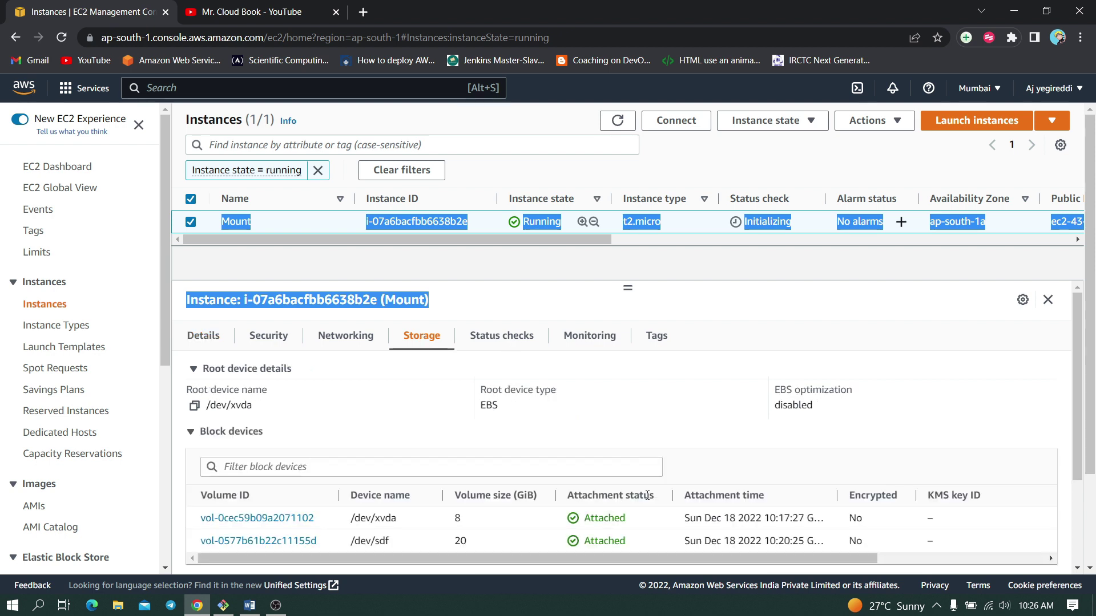
scroll(421, 452, "down", 2)
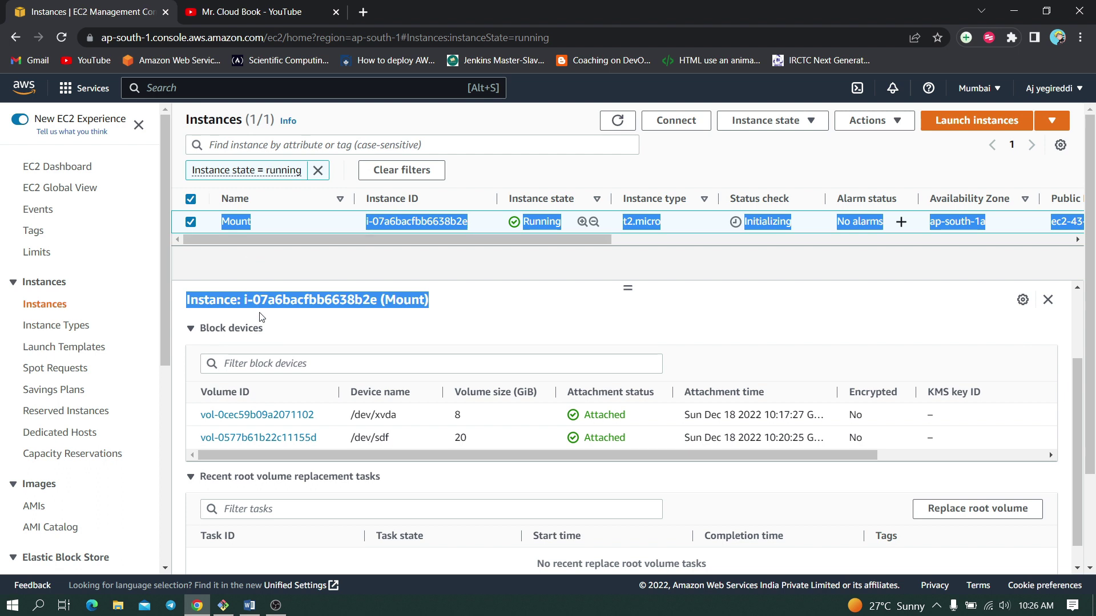
left_click(515, 311)
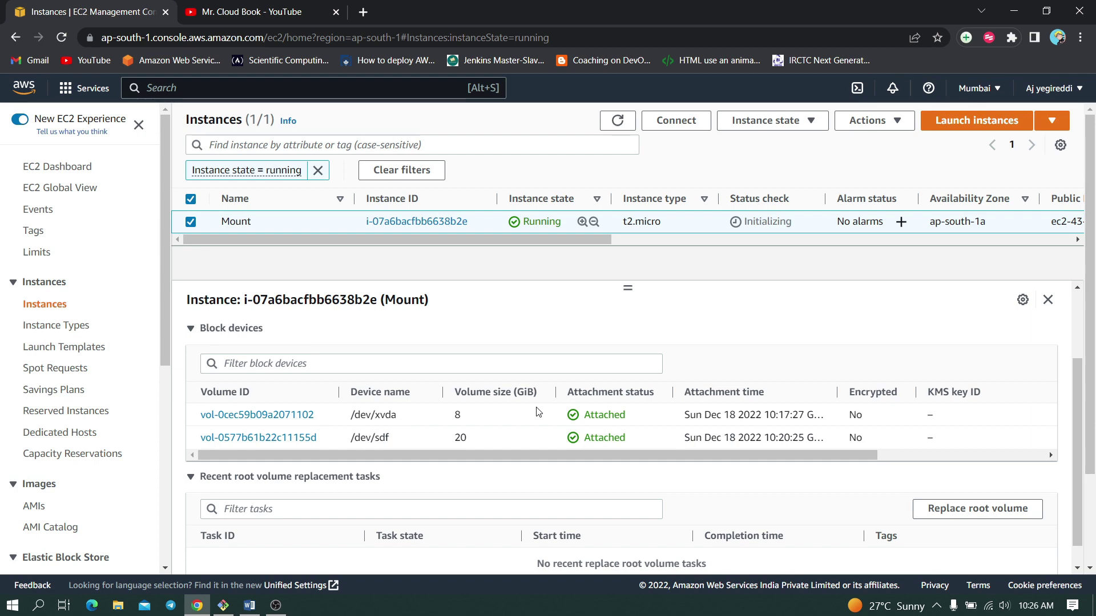
Switch back to the SSH terminal and review the mount and df -h commands that were run
left_click(223, 606)
left_click(238, 204)
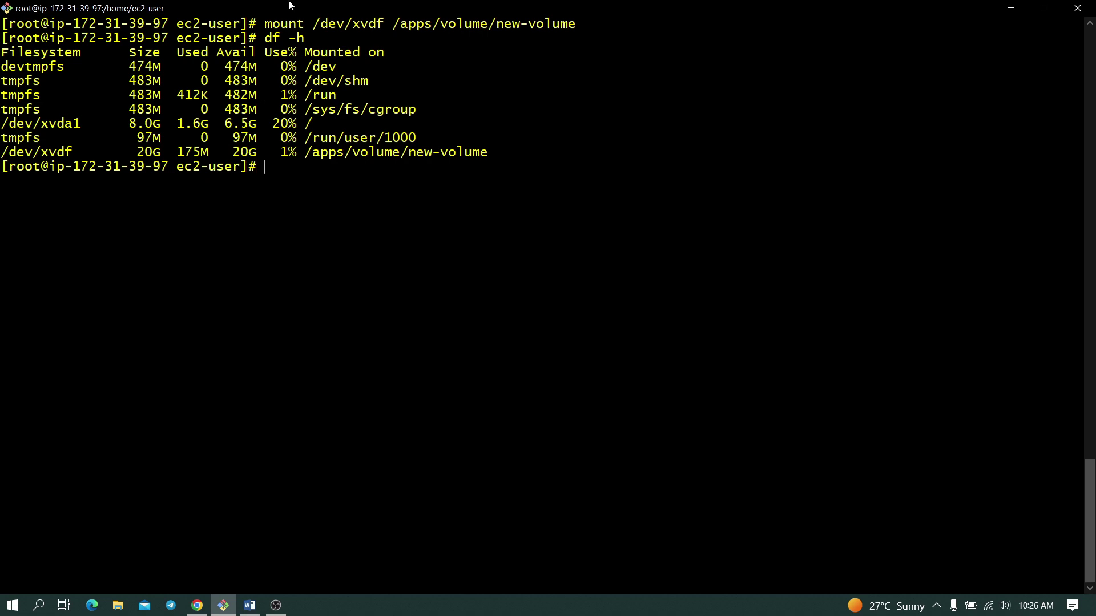
left_click_drag(258, 24, 634, 47)
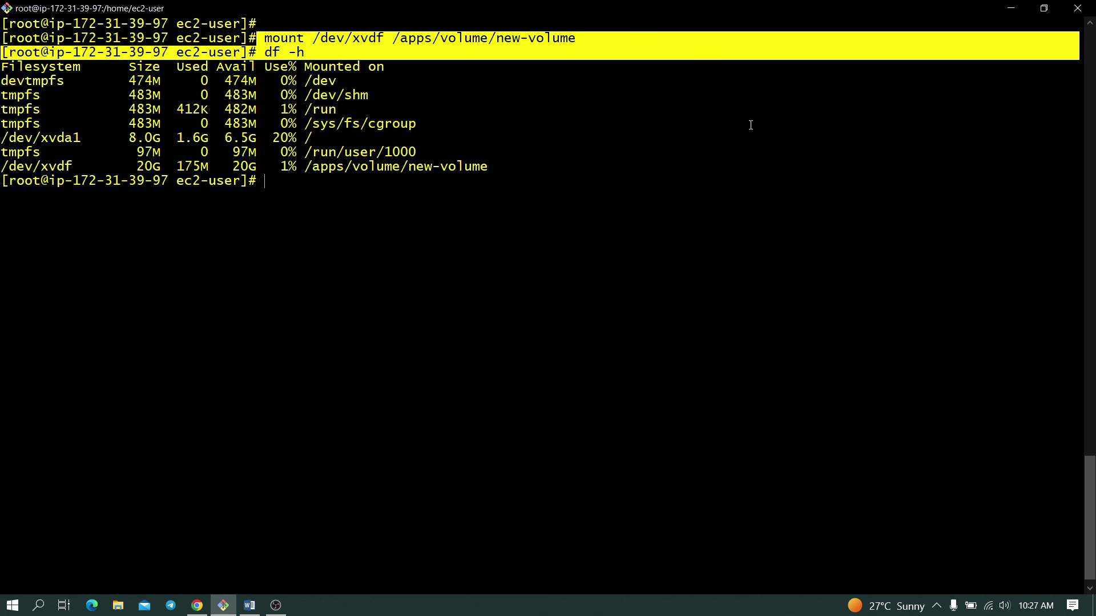
left_click(618, 187)
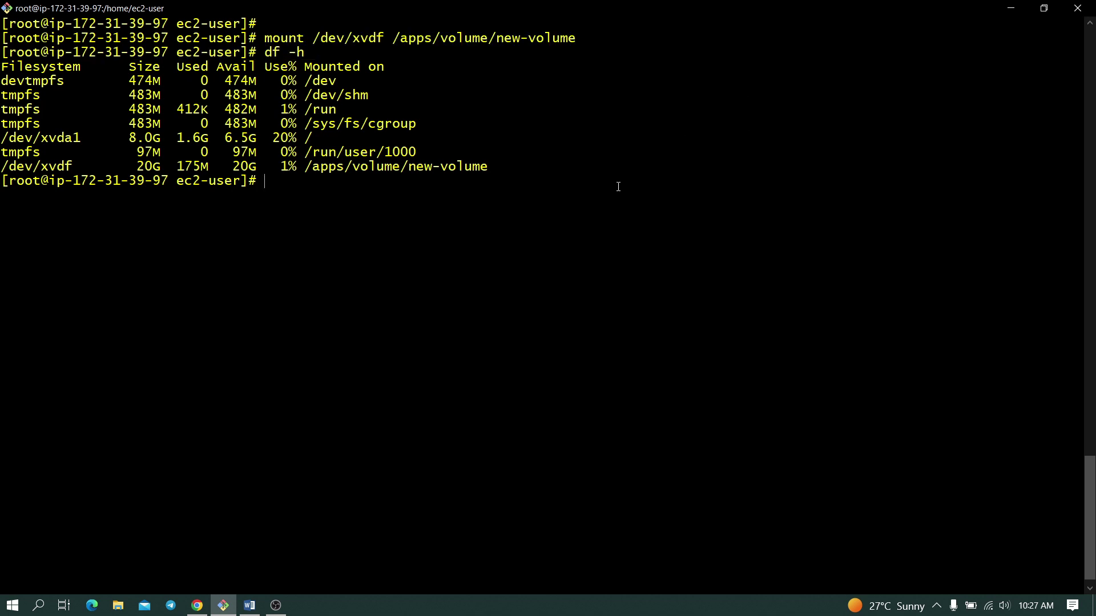